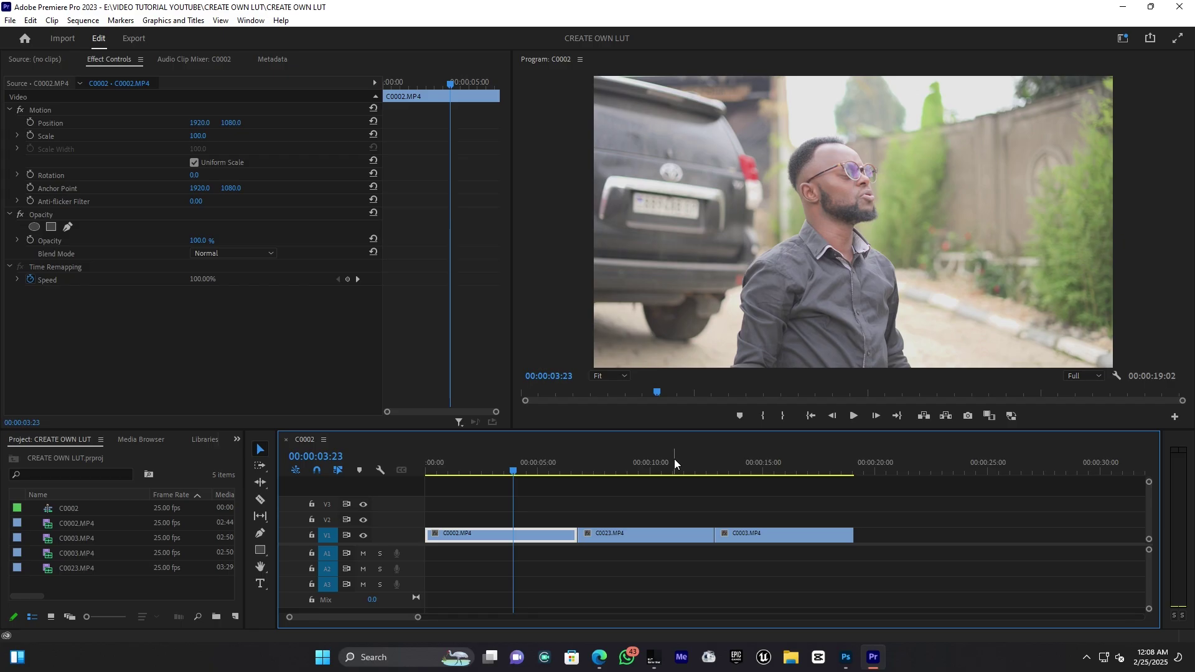
# Preview the footage of the C0002, C0023 and C0003 clips at several points along the timeline.
pyautogui.moveTo(514, 475); pyautogui.dragTo(597, 473)
pyautogui.click(736, 464)
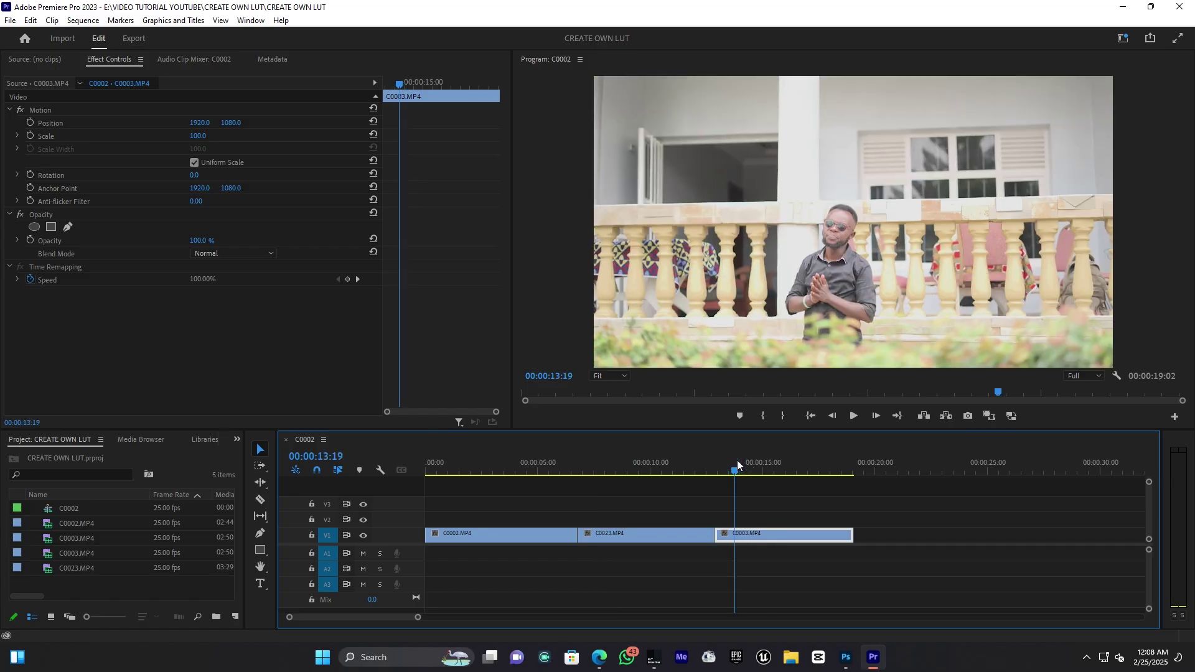
pyautogui.click(661, 467)
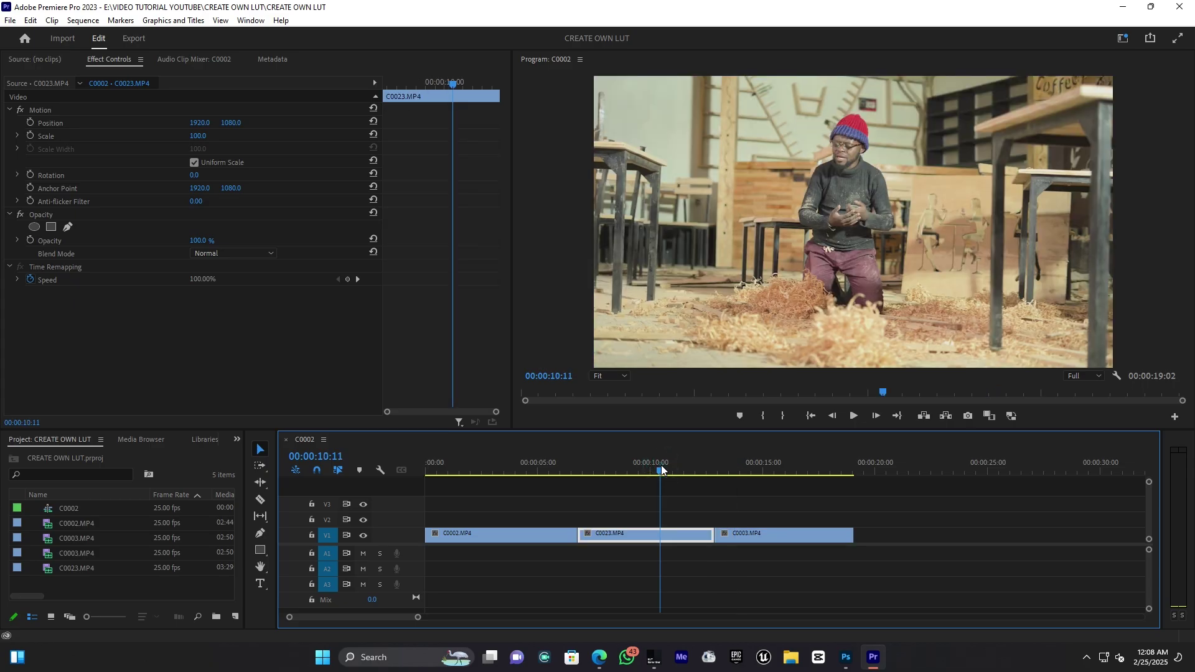
pyautogui.click(551, 463)
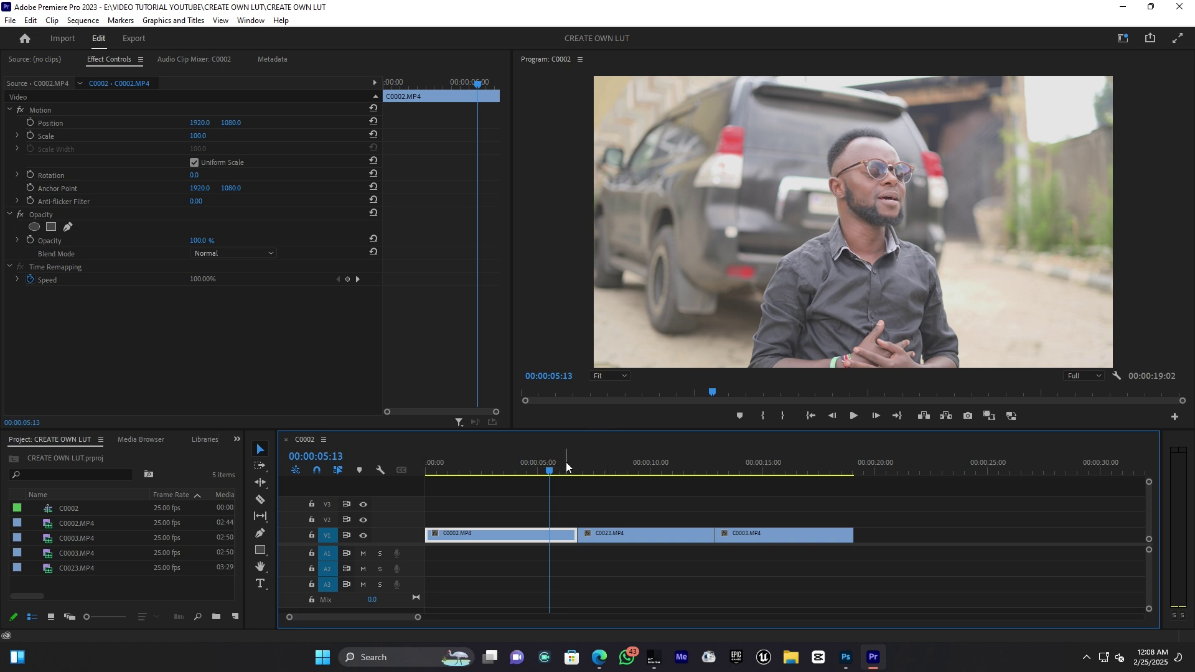
pyautogui.click(522, 464)
pyautogui.click(626, 464)
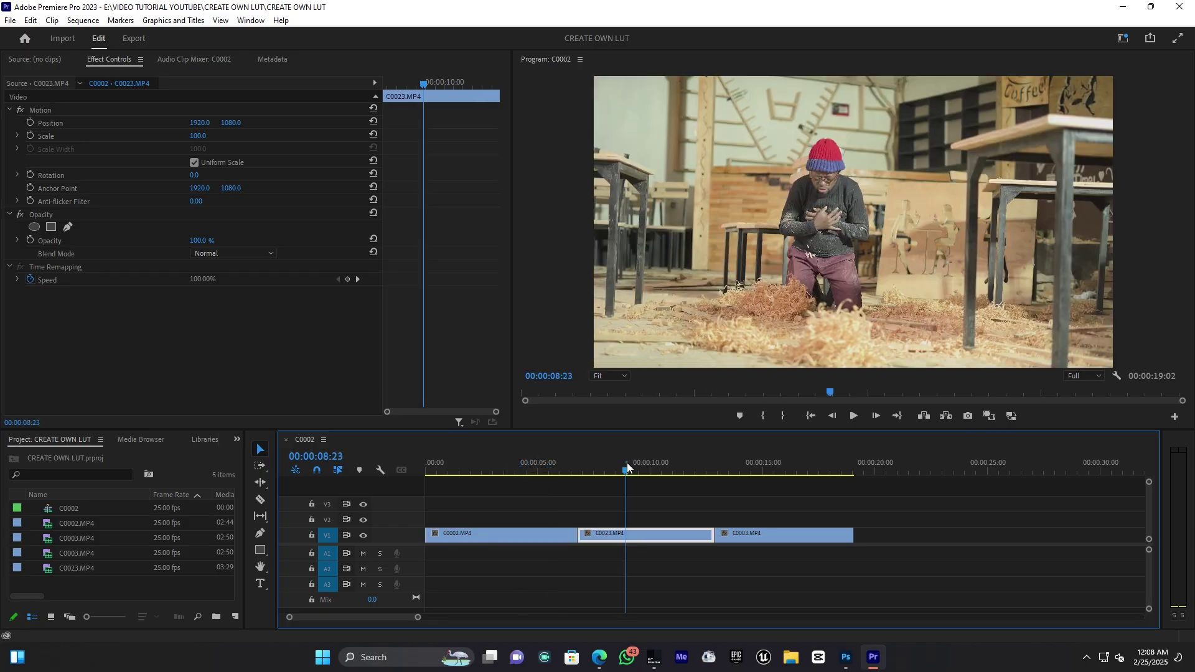
pyautogui.click(770, 463)
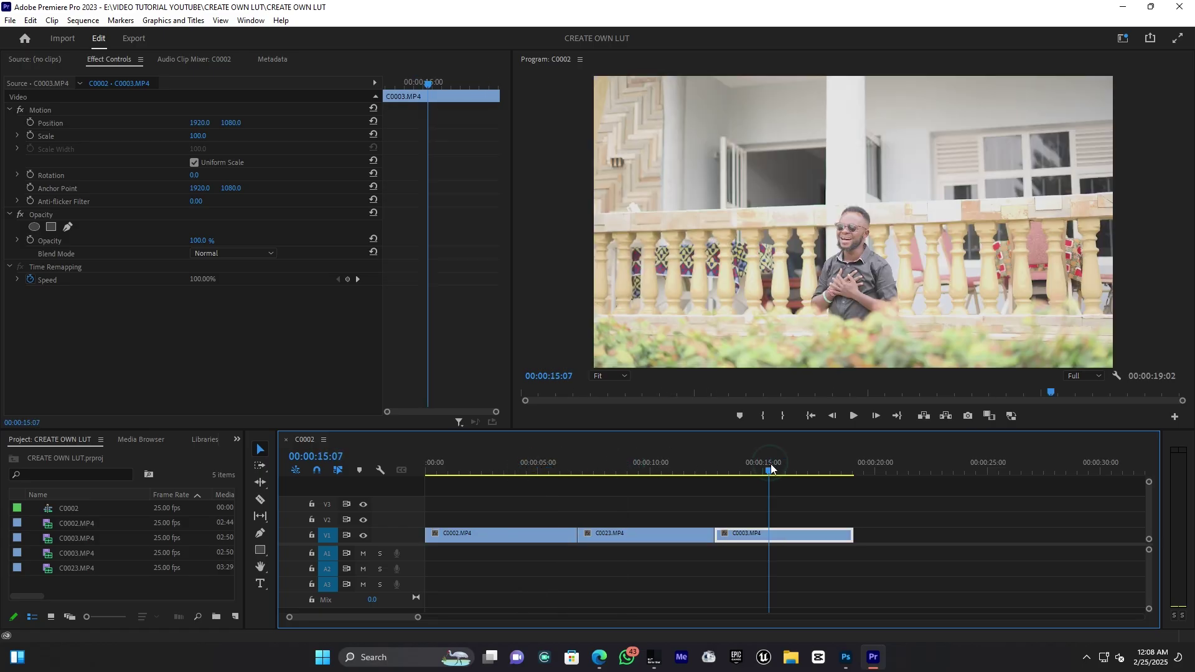
pyautogui.click(533, 464)
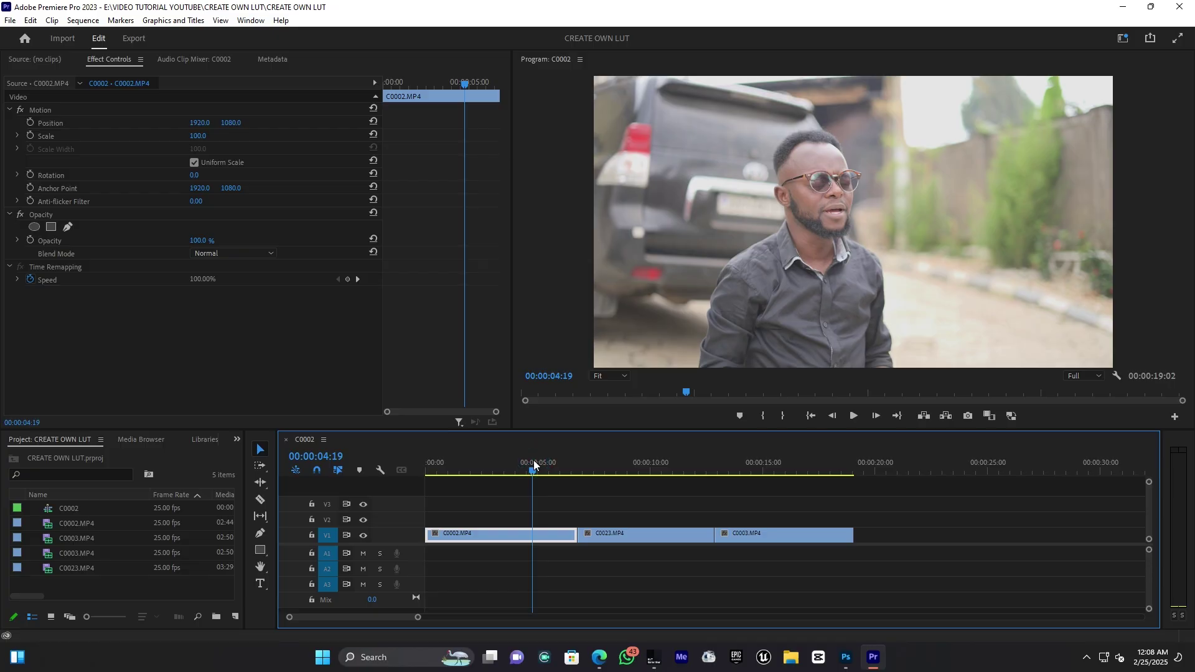
# Export the frame at 00:00:03:09 of the first clip as a JPEG into the Pictures folder, importing it into the project.
pyautogui.click(503, 464)
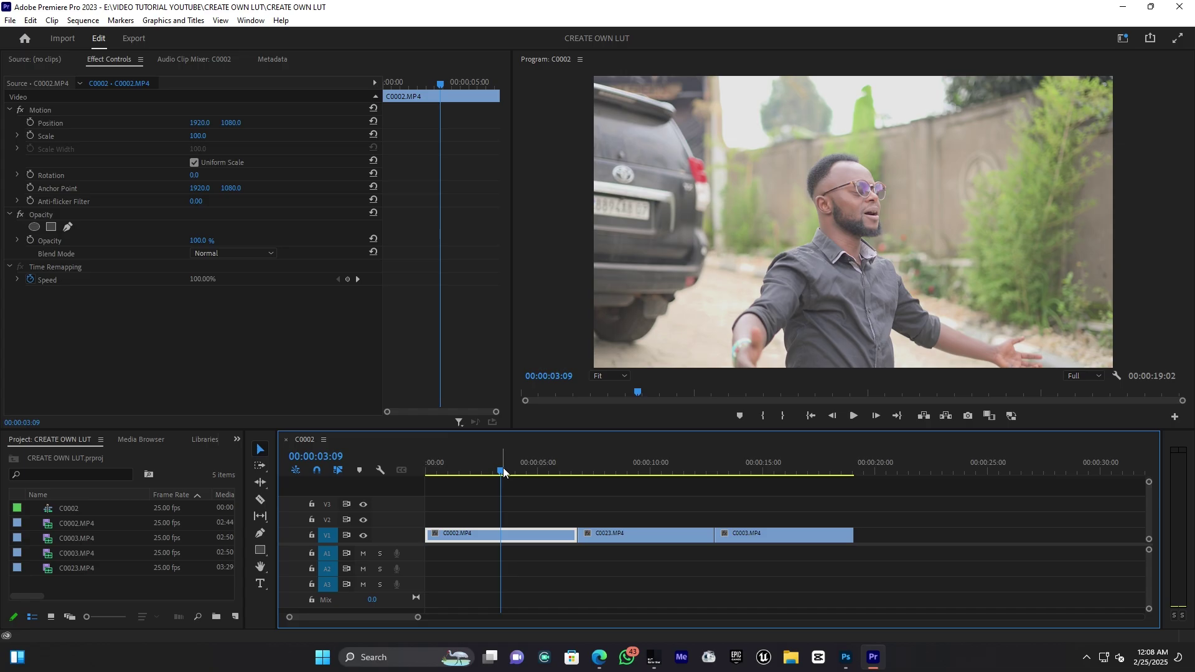
pyautogui.click(970, 418)
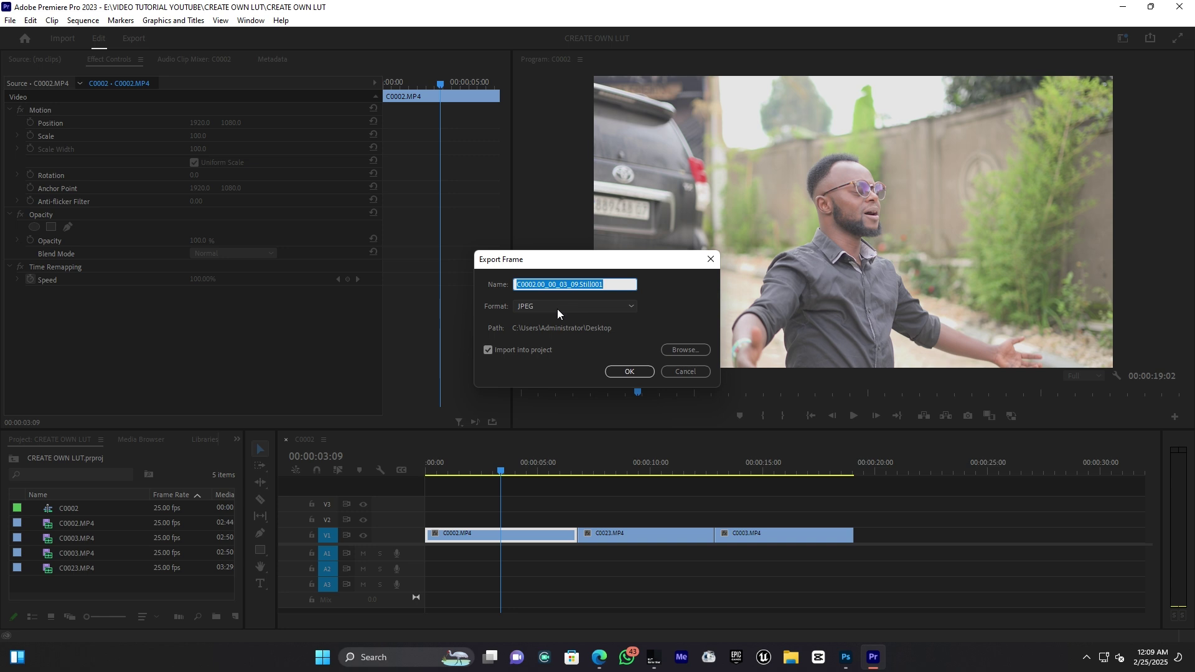
pyautogui.click(695, 350)
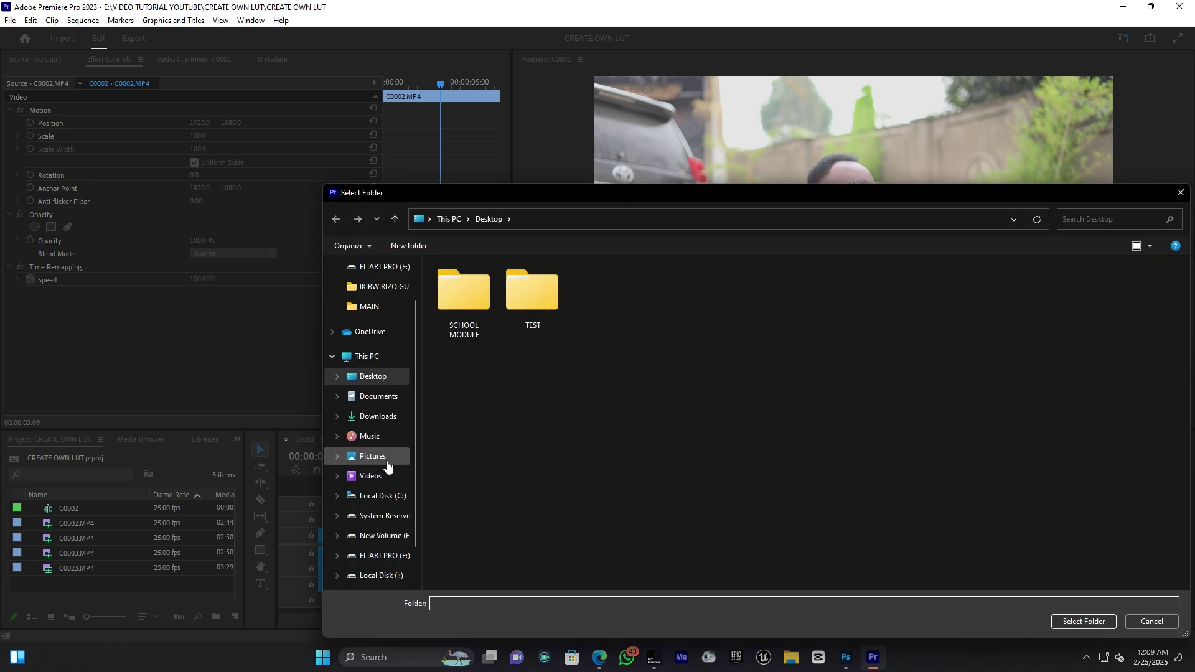
pyautogui.click(387, 466)
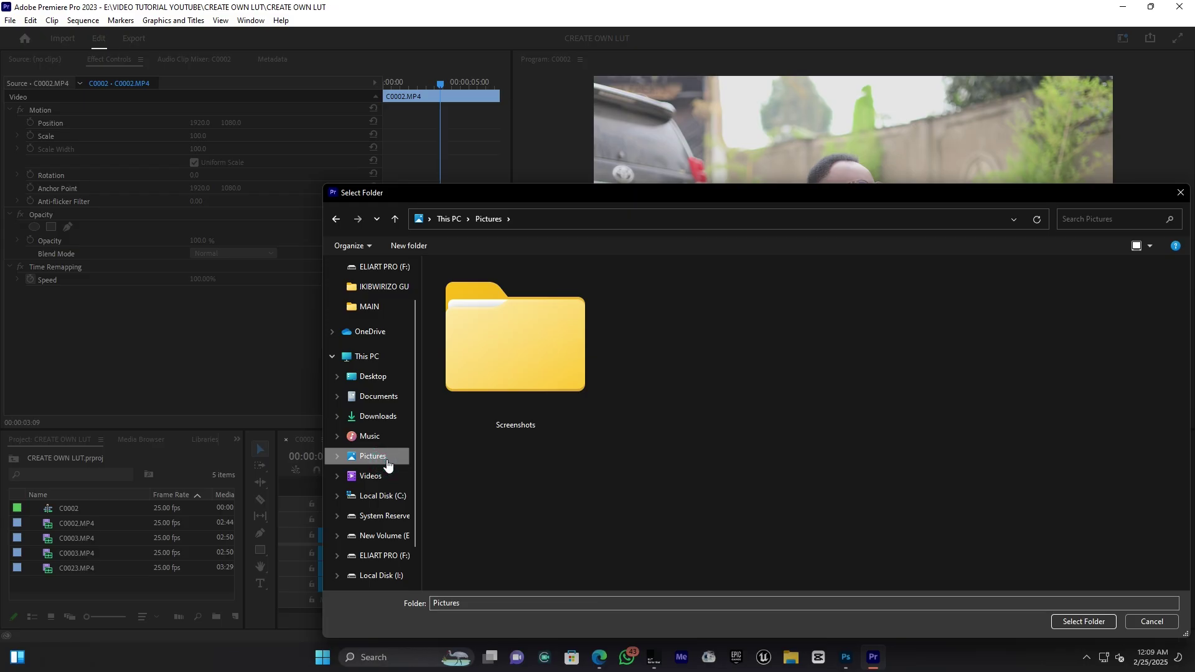
pyautogui.click(1087, 622)
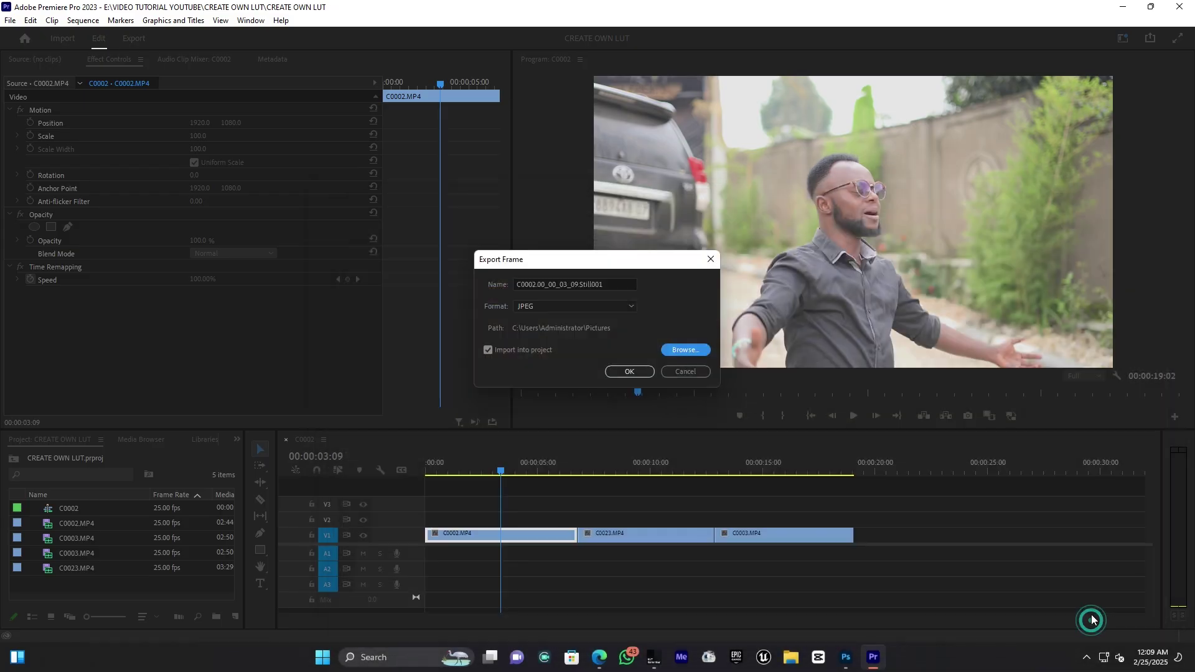
pyautogui.click(640, 375)
# Export the frame at 00:00:09:04 of the C0023 clip as a JPEG still to the Pictures folder.
pyautogui.moveTo(627, 468); pyautogui.dragTo(633, 469)
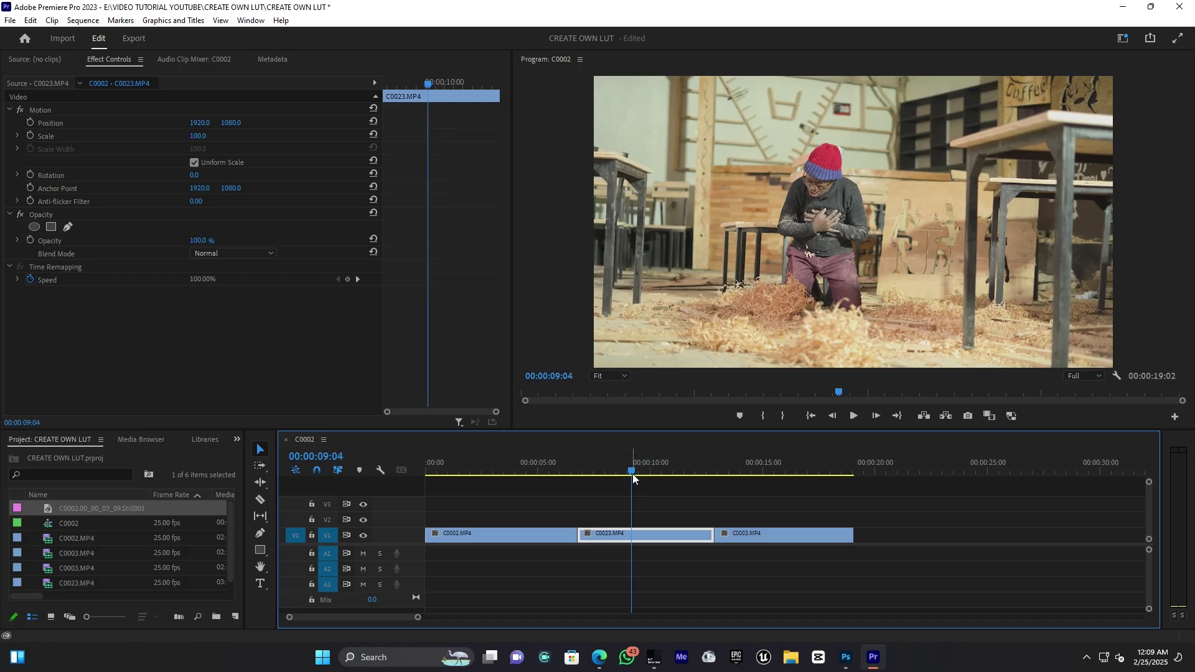
pyautogui.click(967, 415)
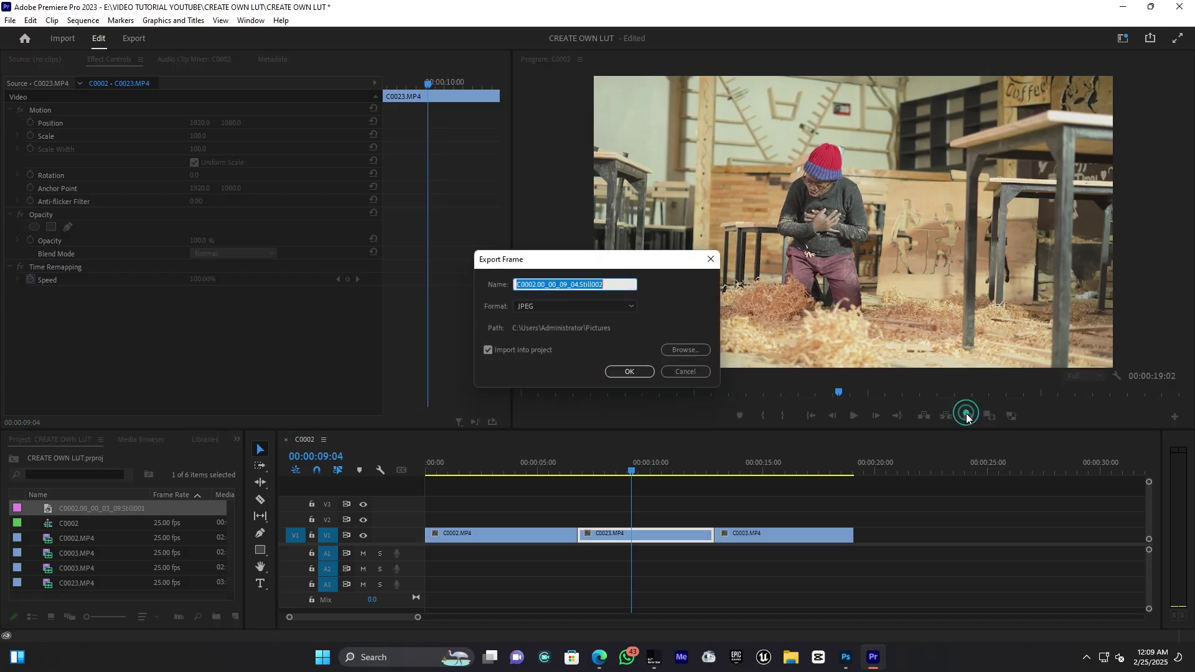
pyautogui.click(630, 372)
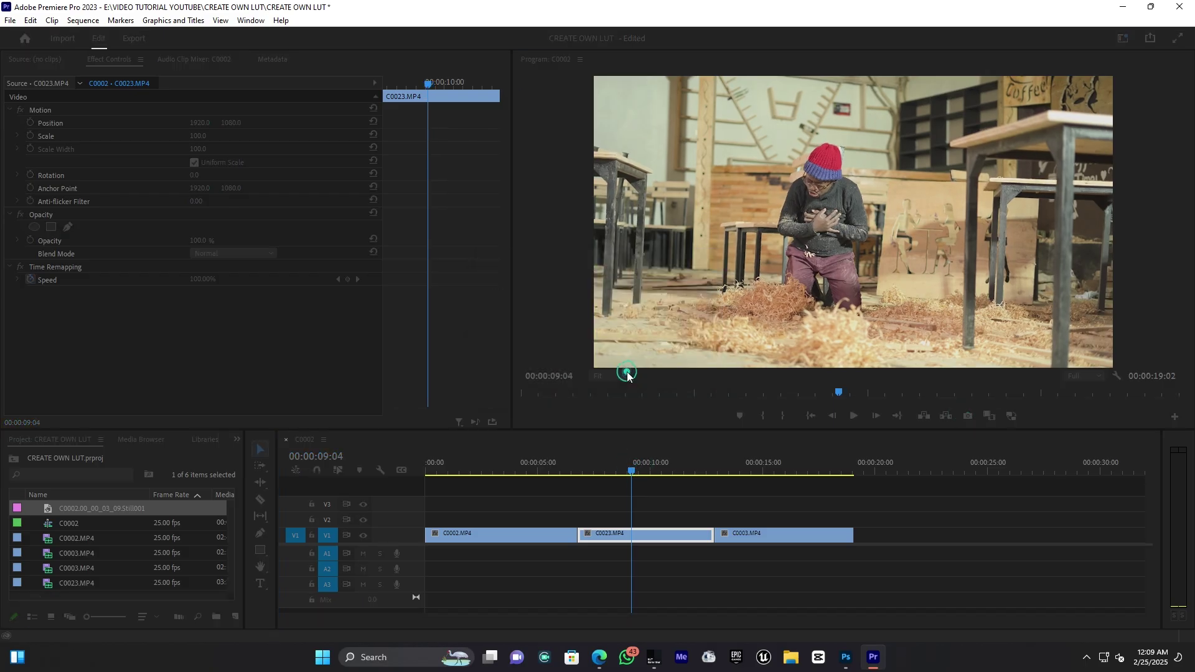
# Export the frame at 00:00:16:00 of the C0003 clip as a JPEG still to the Pictures folder.
pyautogui.click(761, 469)
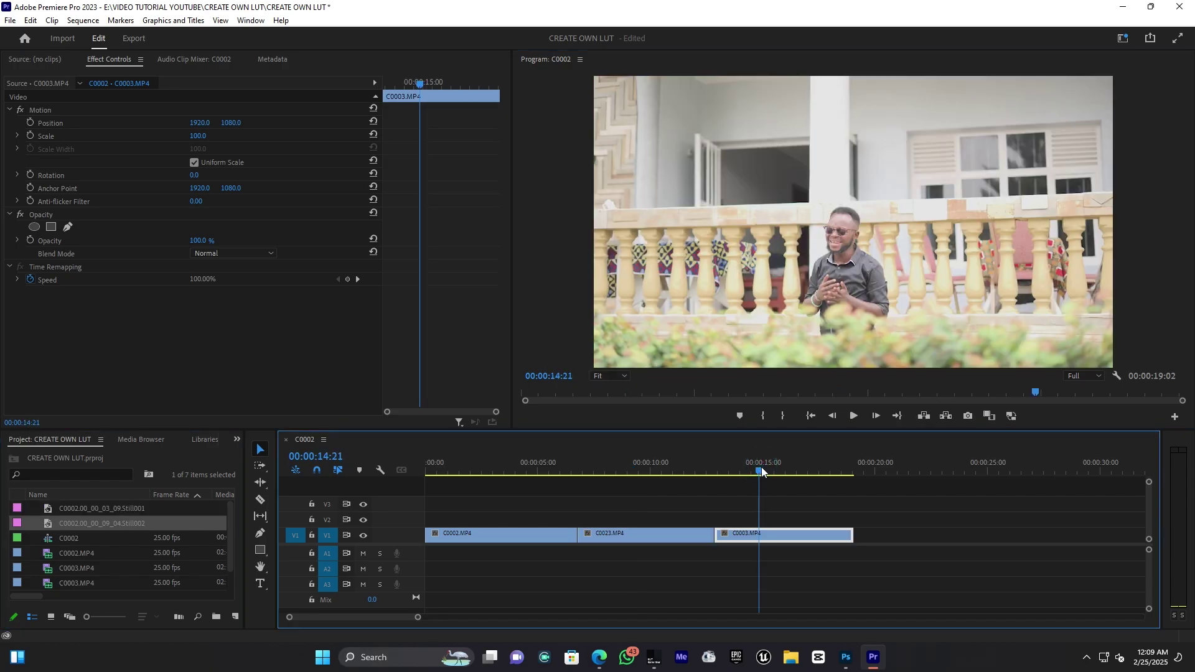
pyautogui.moveTo(778, 472); pyautogui.dragTo(787, 474)
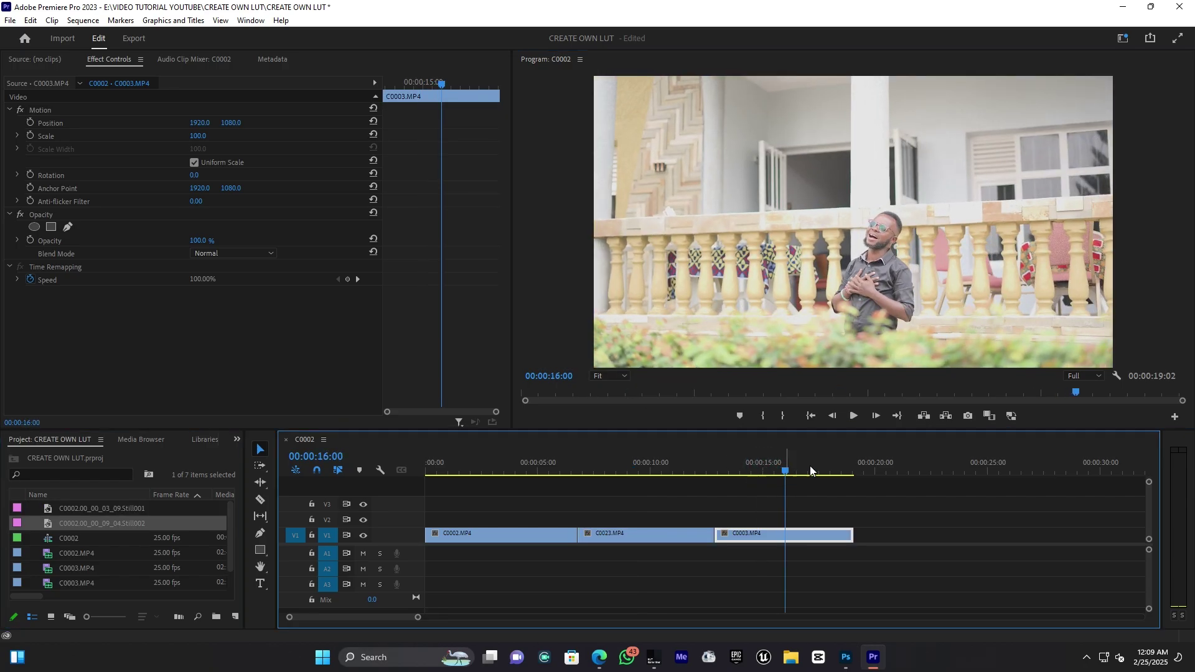
pyautogui.click(968, 416)
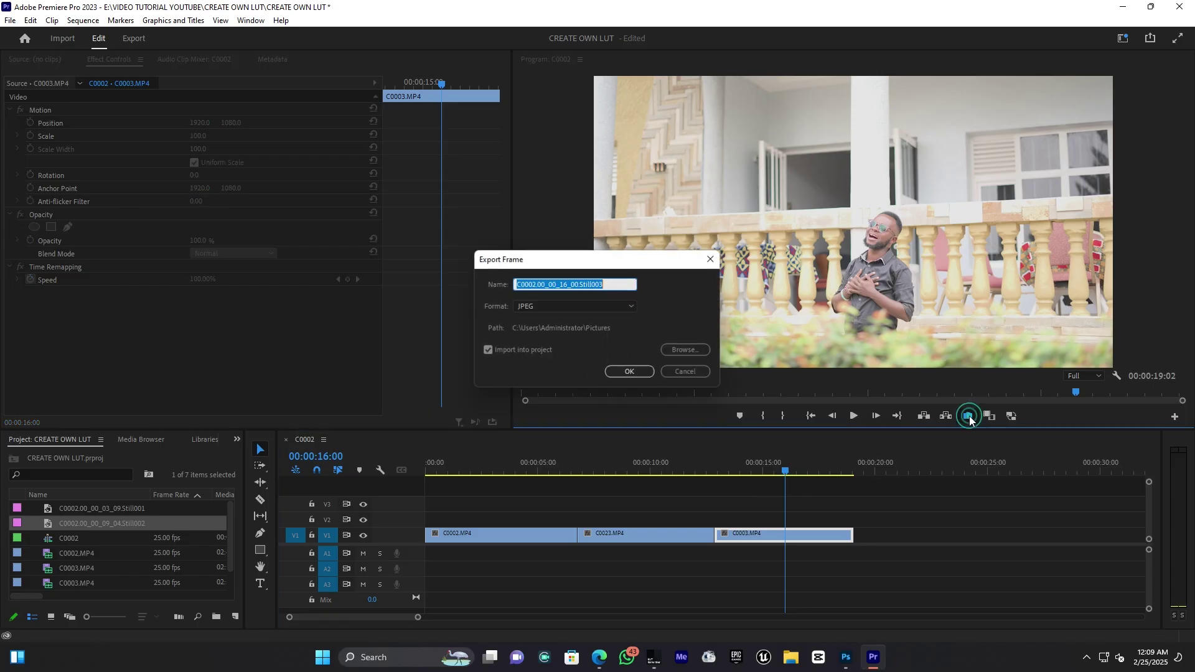
pyautogui.click(636, 372)
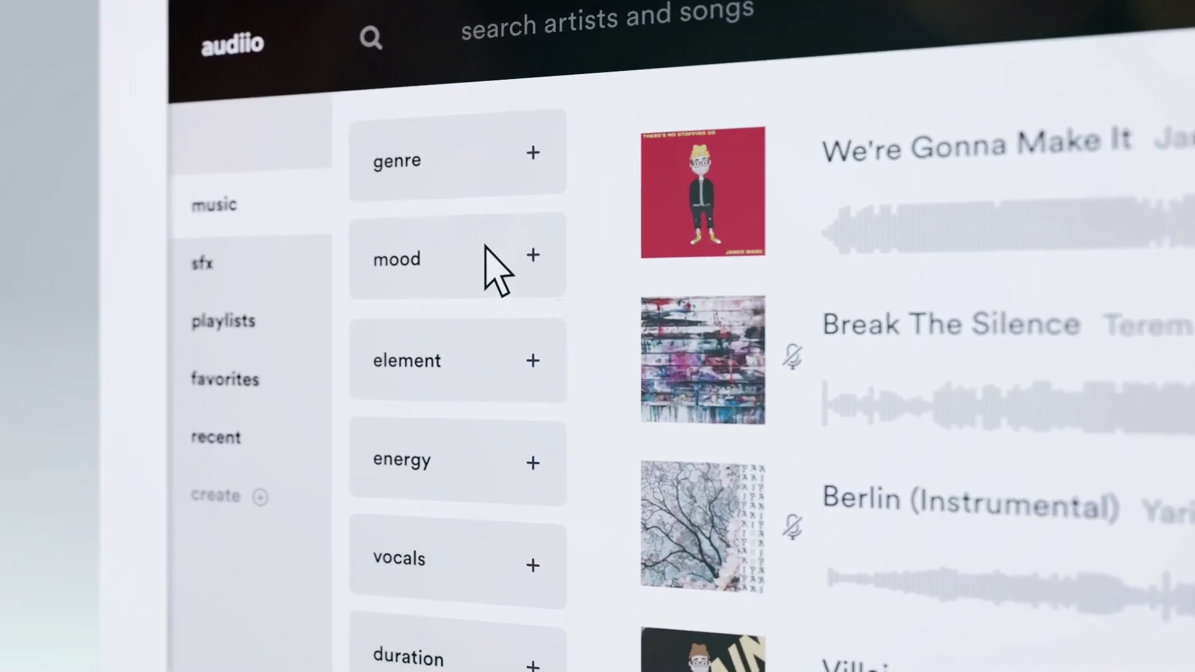
pyautogui.click(495, 321)
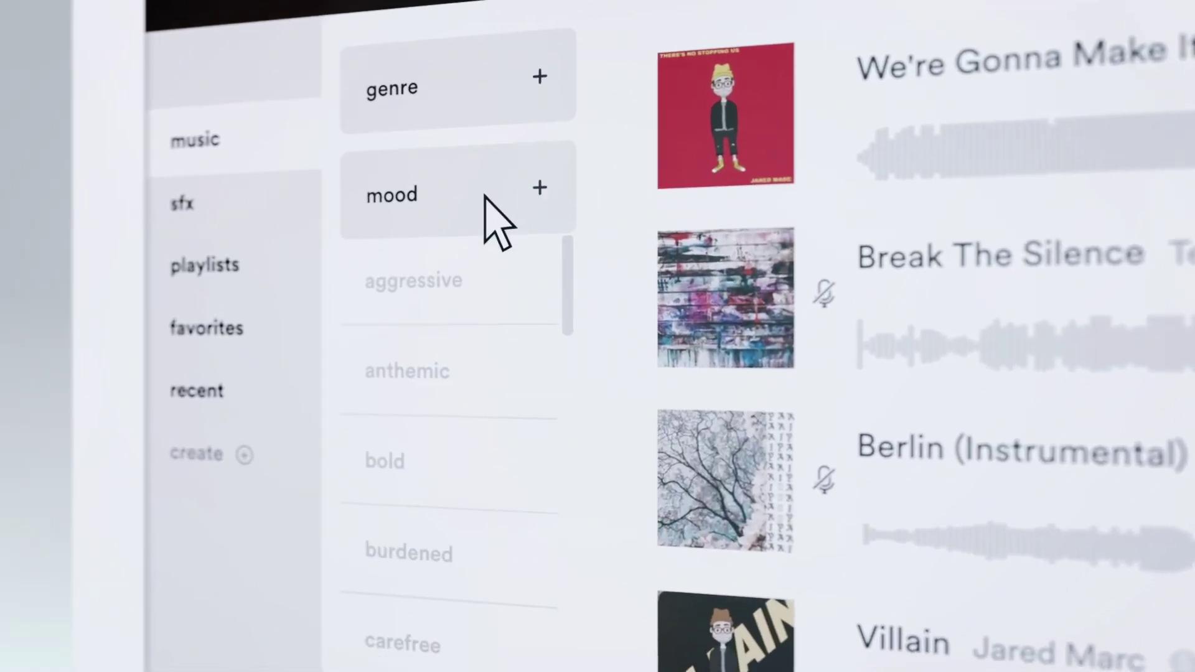
pyautogui.click(459, 551)
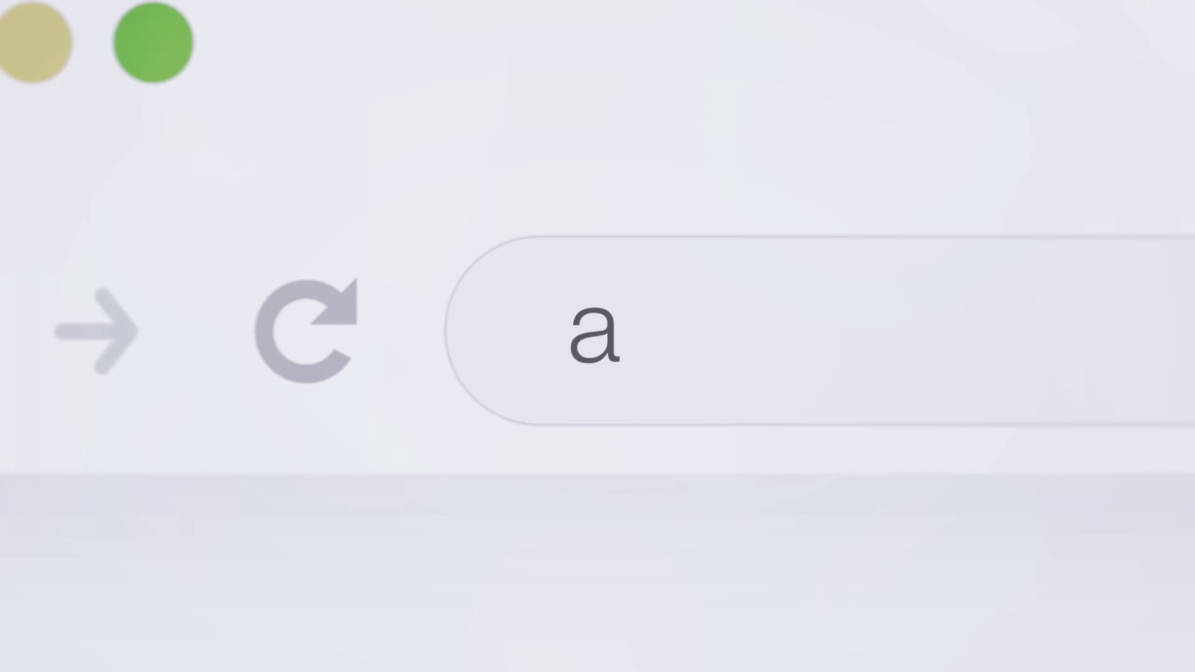
pyautogui.write('udiio.com')
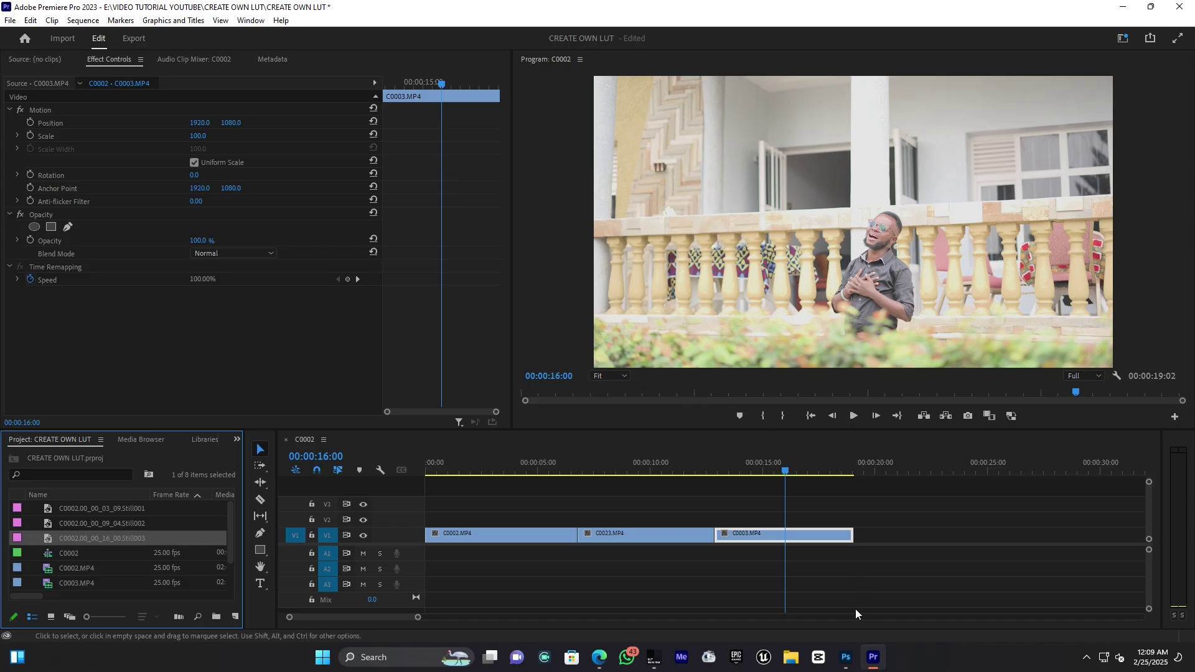
# Switch to Photoshop and open the three exported stills from the Pictures folder together in Camera Raw.
pyautogui.click(848, 656)
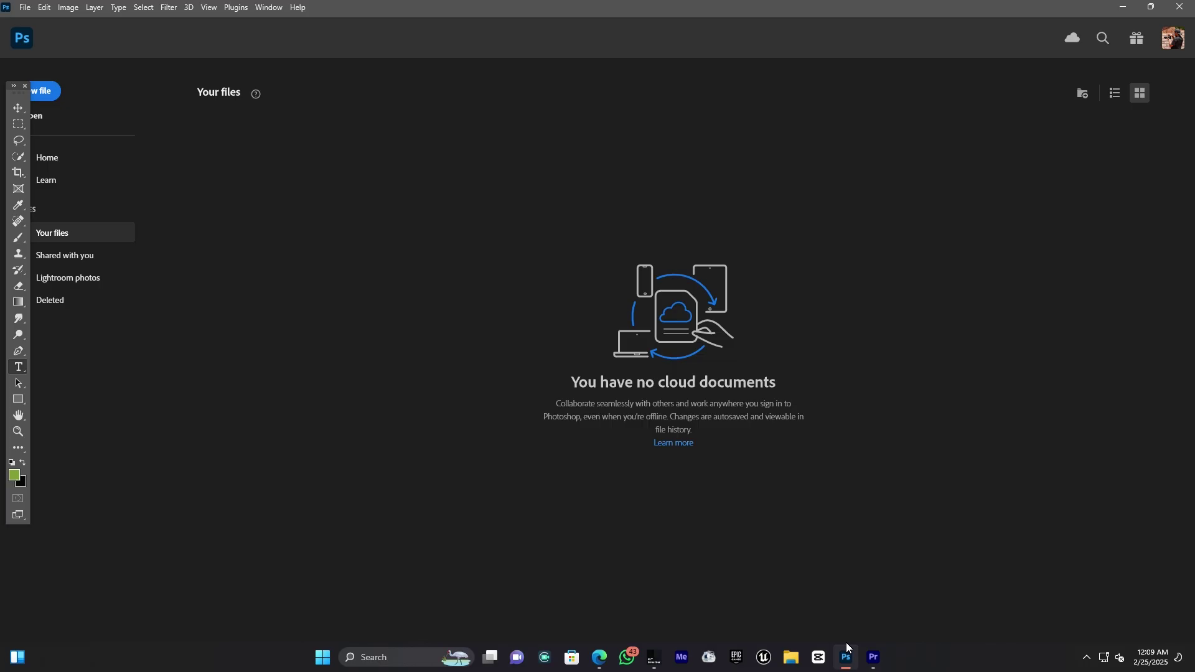
pyautogui.click(45, 120)
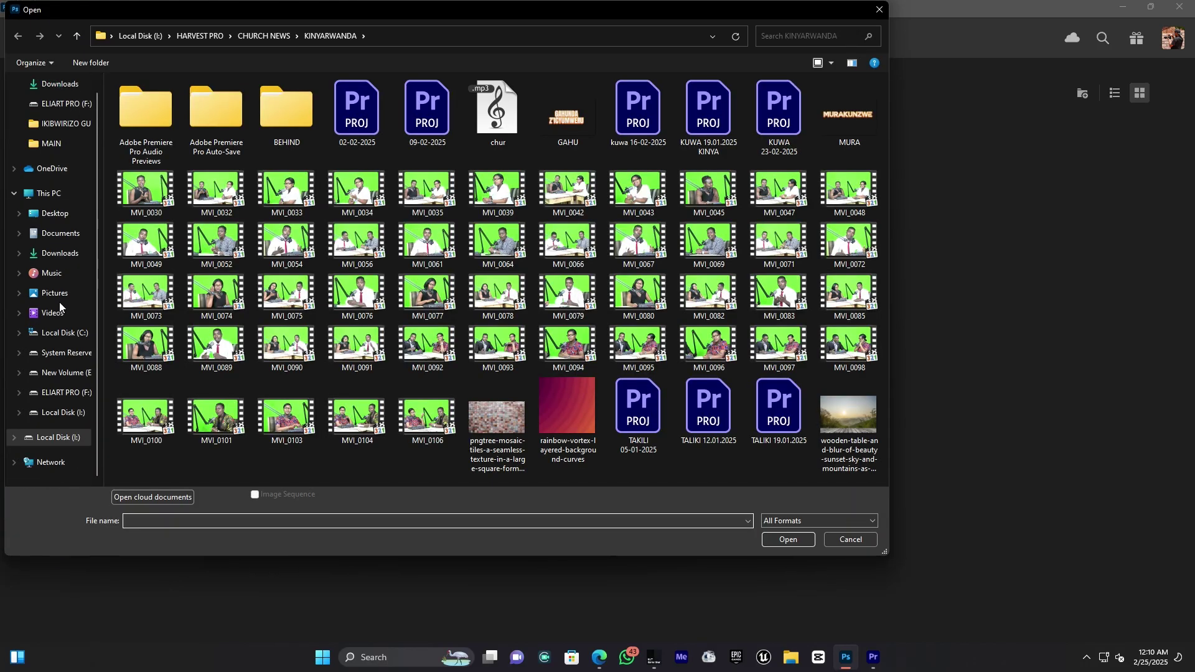
pyautogui.click(58, 300)
pyautogui.moveTo(845, 386); pyautogui.dragTo(360, 184)
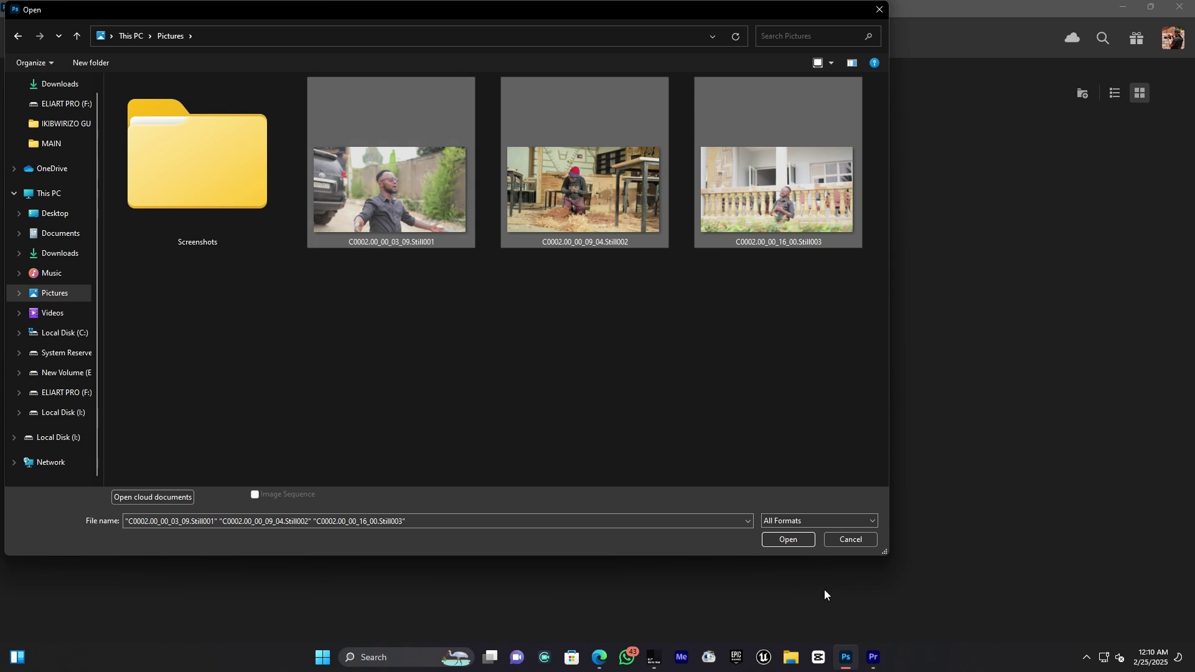
pyautogui.click(805, 540)
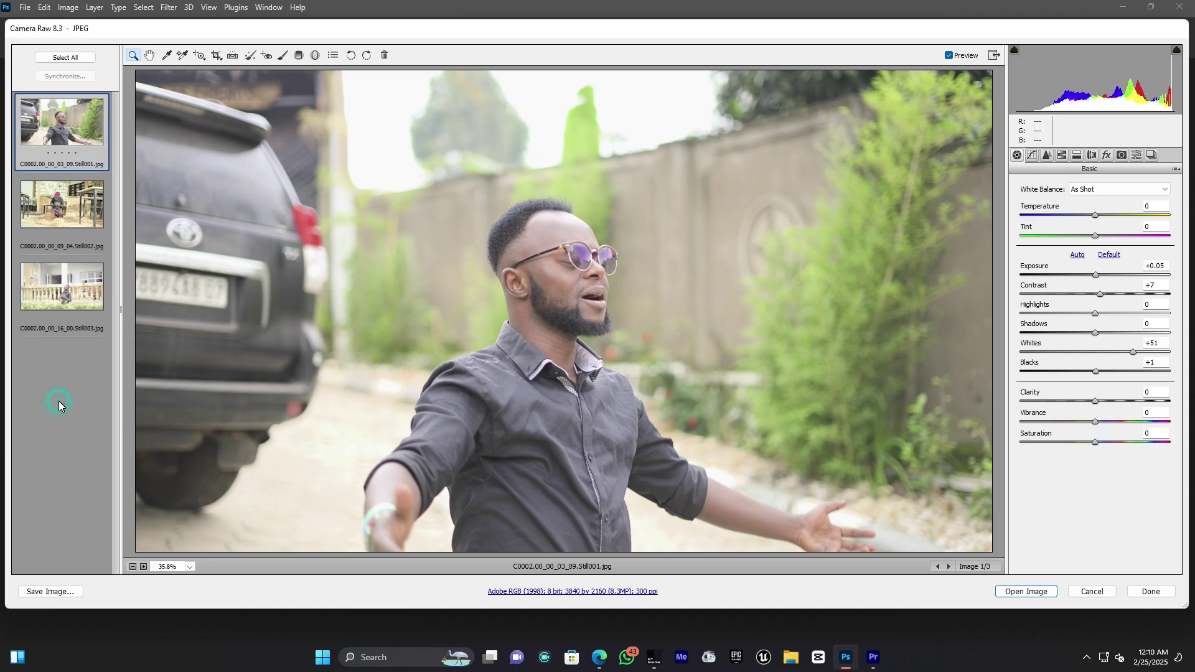
# Select all three stills and set their Contrast to +49 and Highlights to -43.
pyautogui.hotkey('ctrl', 'a')
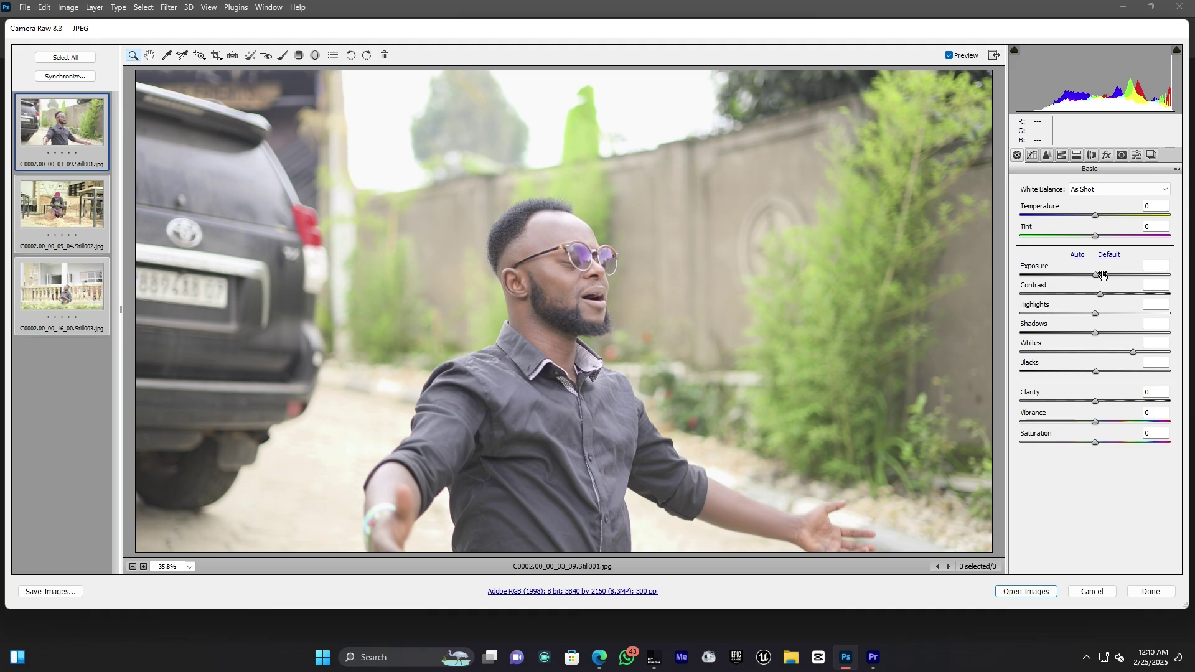
pyautogui.moveTo(1100, 294); pyautogui.dragTo(1063, 320)
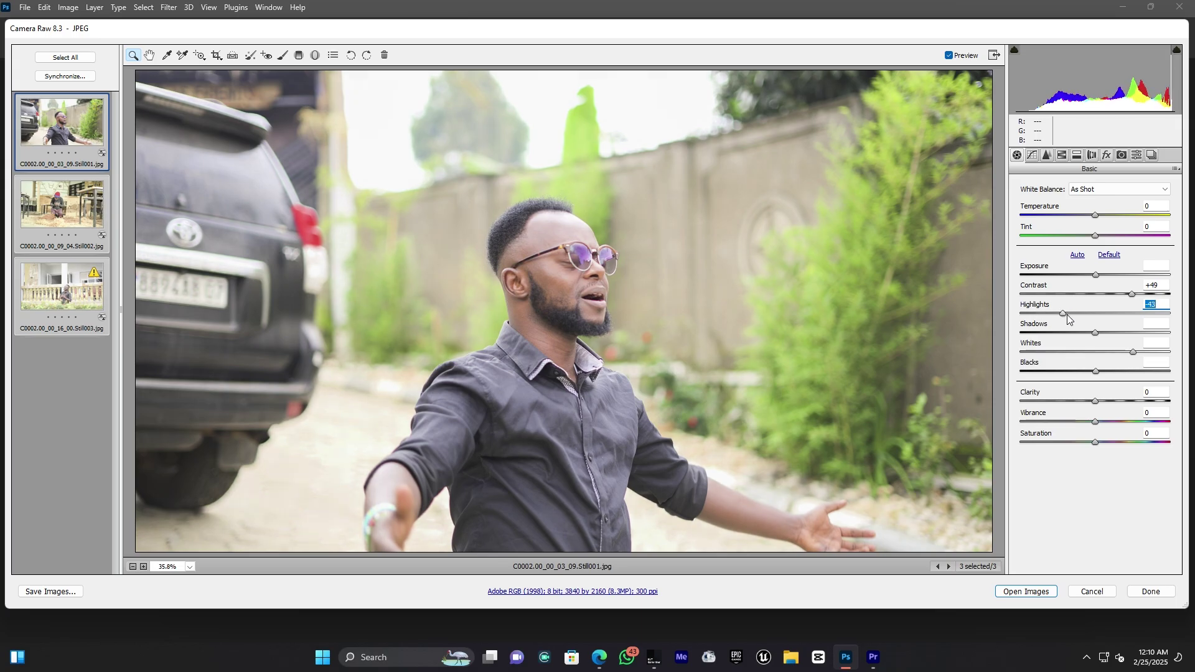
# Set Vibrance to +28, Saturation to +33, Clarity to 0 and Temperature to -5 for the selected stills.
pyautogui.moveTo(1095, 442); pyautogui.dragTo(1094, 401)
pyautogui.click(1159, 395)
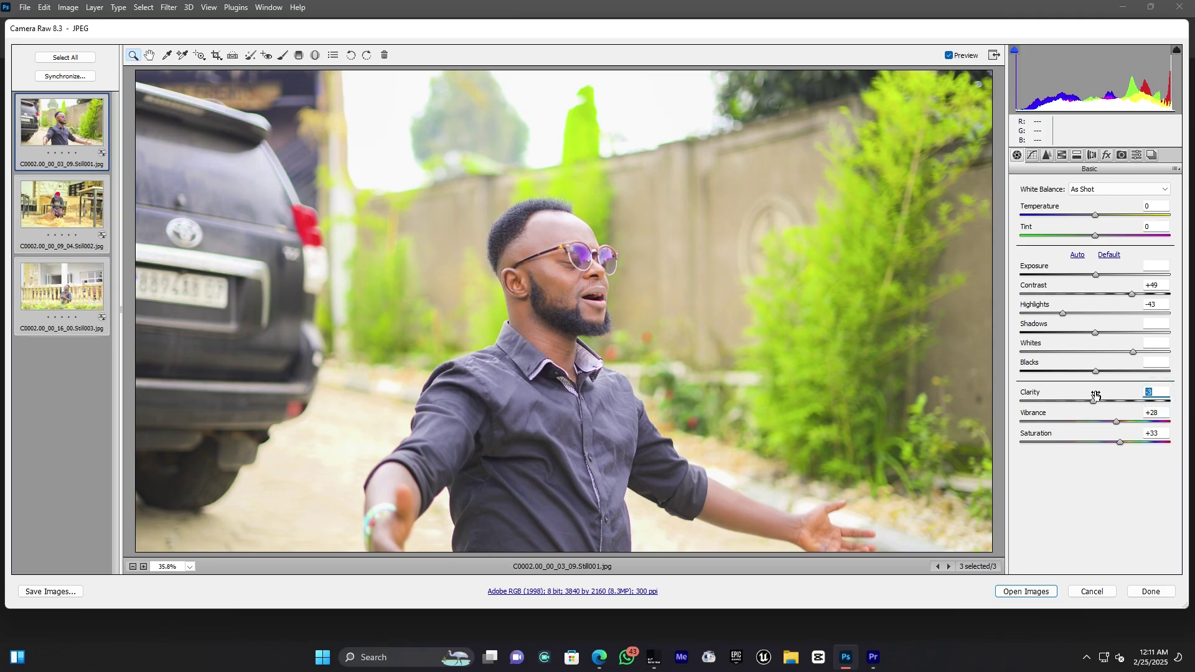
pyautogui.write('0')
pyautogui.moveTo(1096, 216); pyautogui.dragTo(1093, 220)
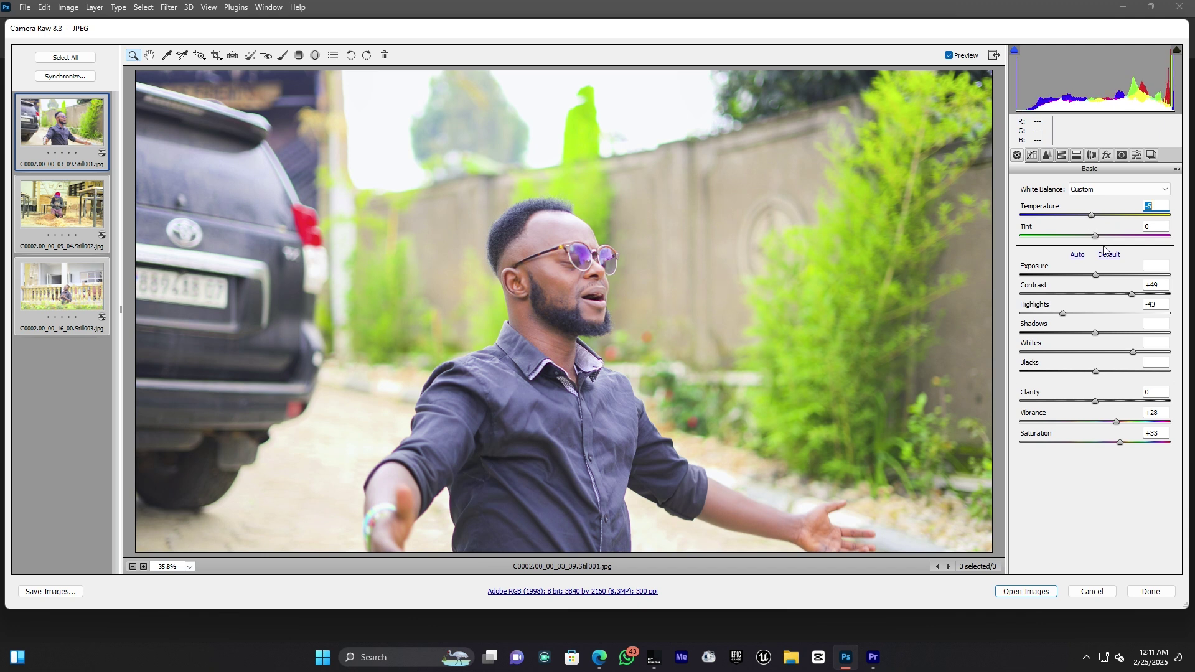
# Set the HSL saturation of Greens to +50 and Yellows to +33 for the selected stills.
pyautogui.click(1062, 155)
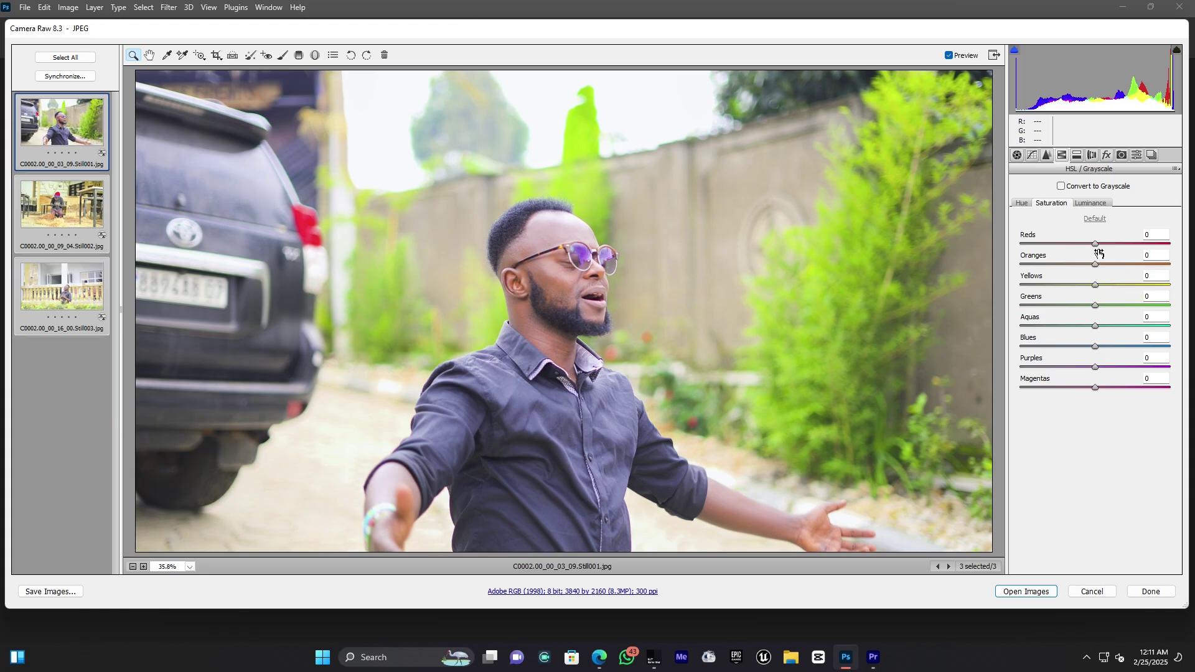
pyautogui.moveTo(1095, 305); pyautogui.dragTo(1003, 286)
pyautogui.click(1080, 287)
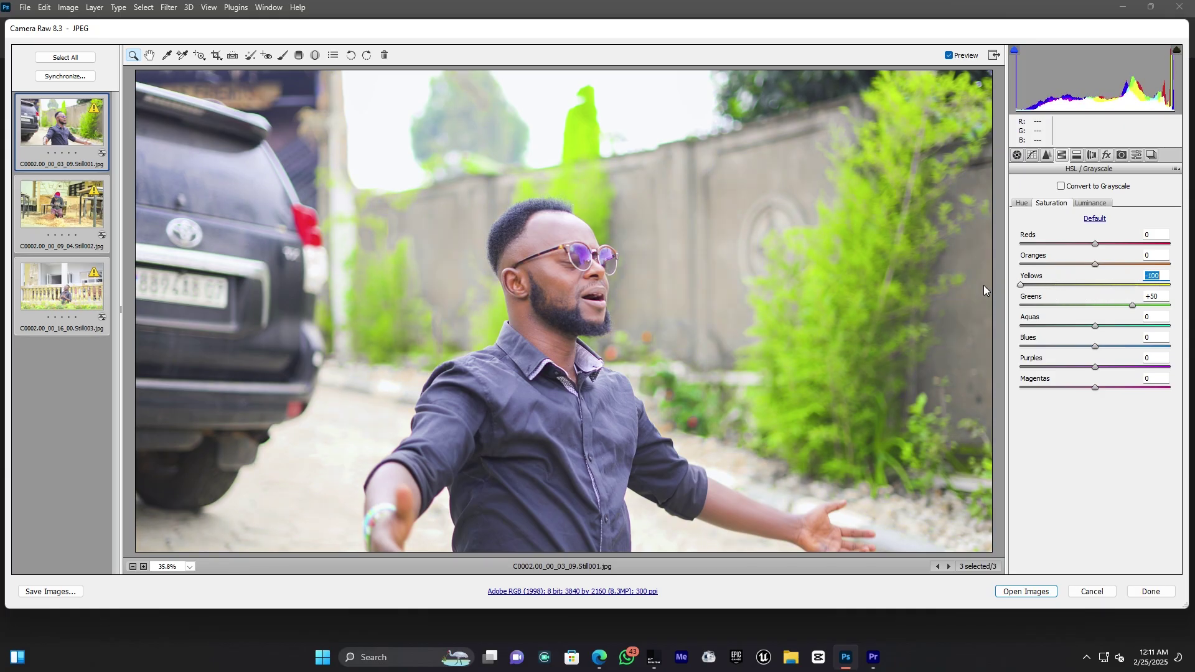
pyautogui.moveTo(984, 287); pyautogui.dragTo(1122, 287)
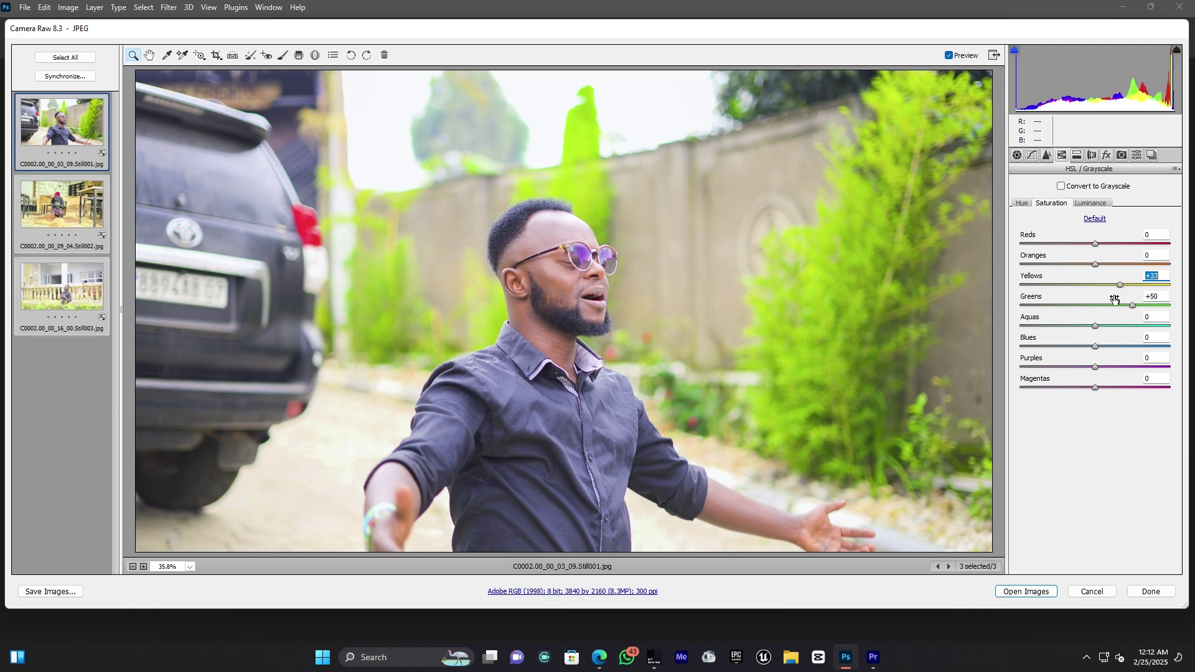
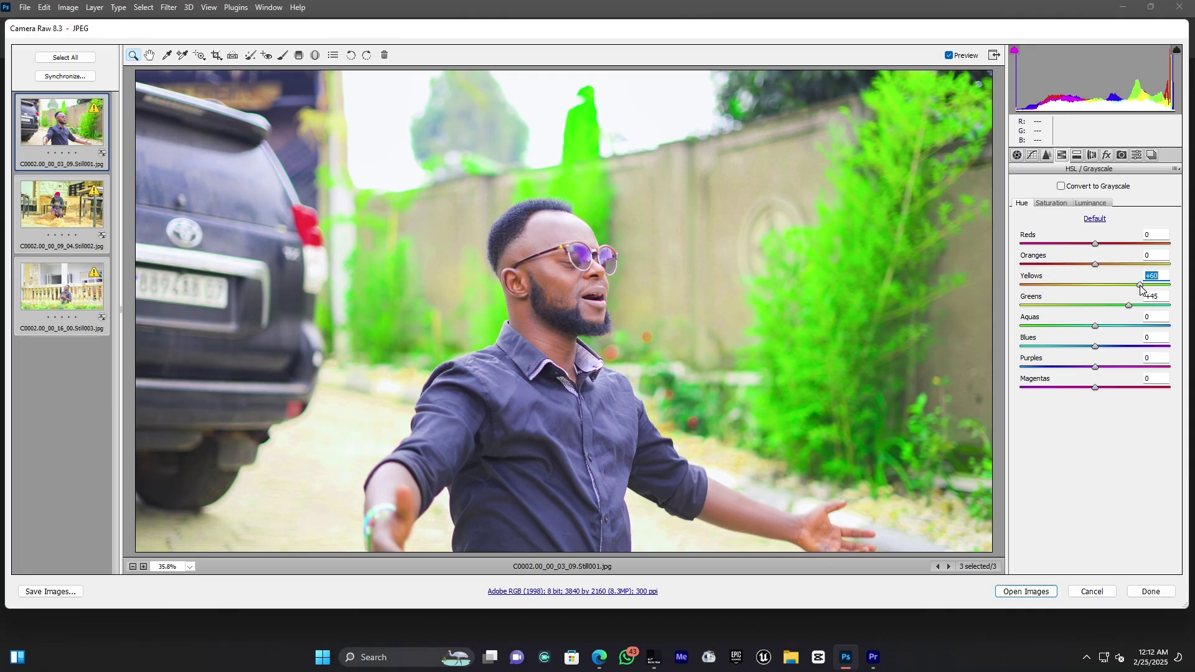
# Set the HSL hue of Yellows to +54, Blues to -54 and Aquas to +35 for the selected stills.
pyautogui.moveTo(1140, 287); pyautogui.dragTo(1136, 290)
pyautogui.moveTo(1096, 347); pyautogui.dragTo(1057, 346)
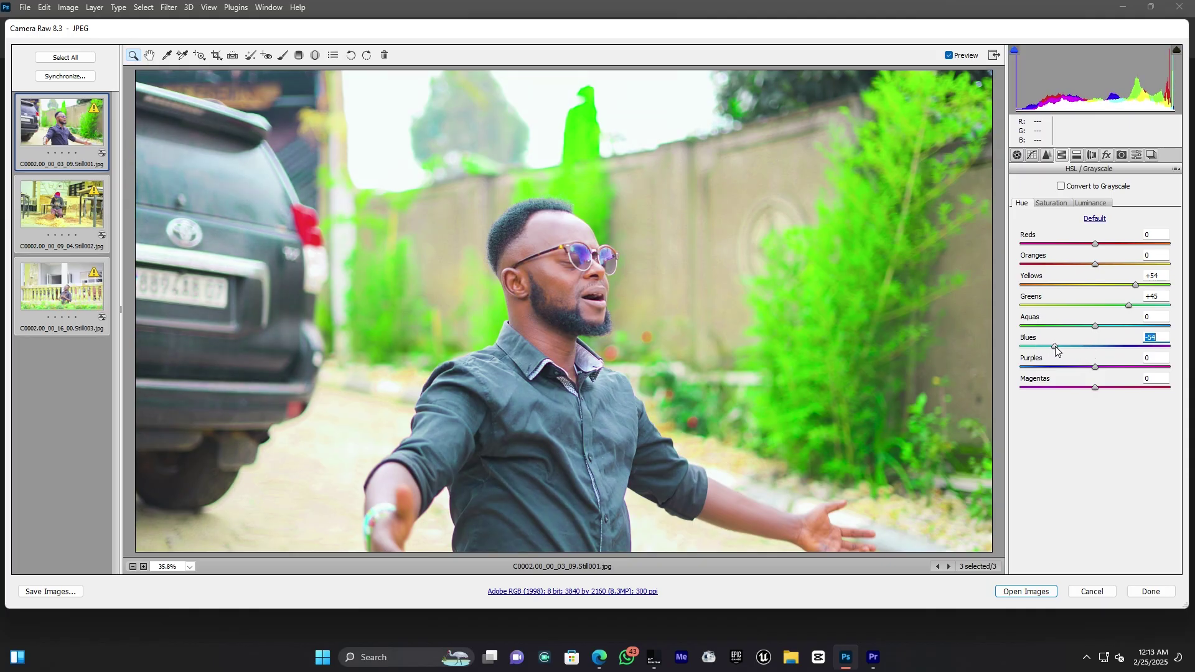
pyautogui.click(1096, 326)
pyautogui.moveTo(1095, 327); pyautogui.dragTo(1120, 330)
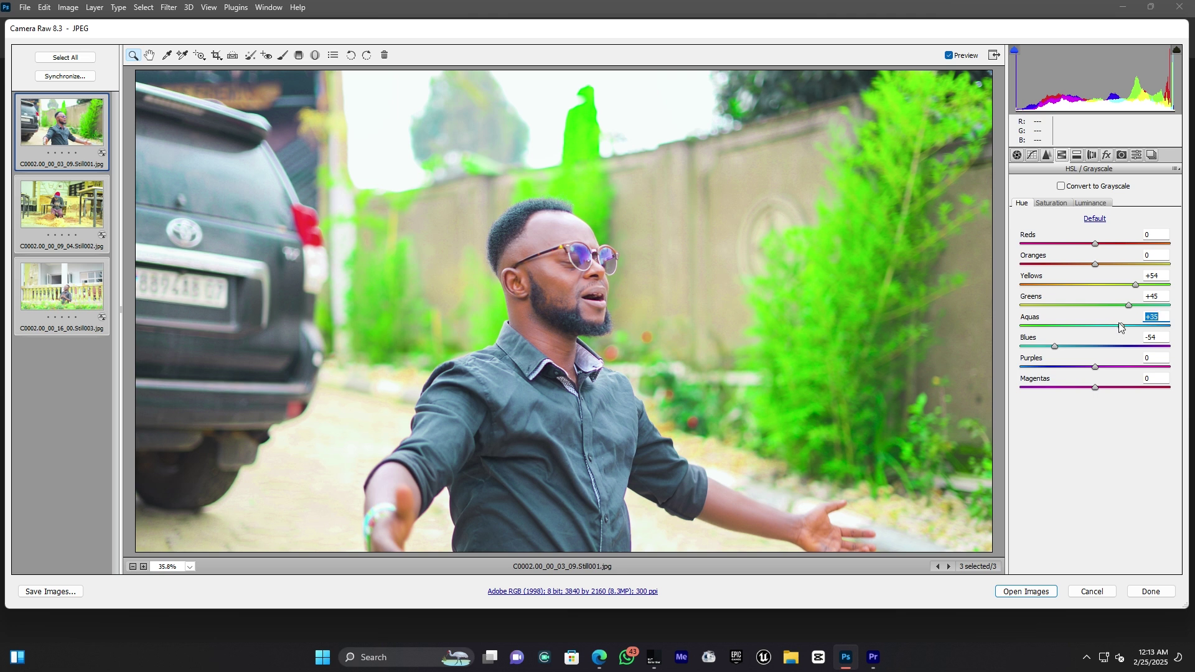
# Set the HSL luminance of Greens to -18 and Blues to -38 for the selected stills.
pyautogui.click(1095, 204)
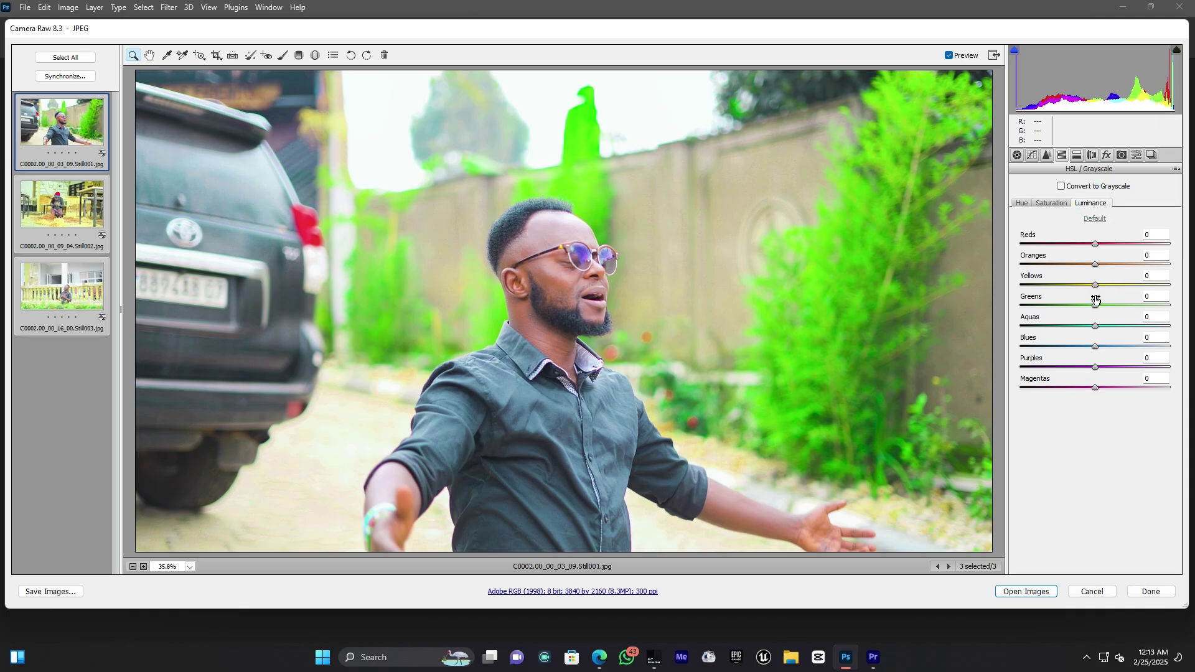
pyautogui.moveTo(1097, 306); pyautogui.dragTo(1084, 308)
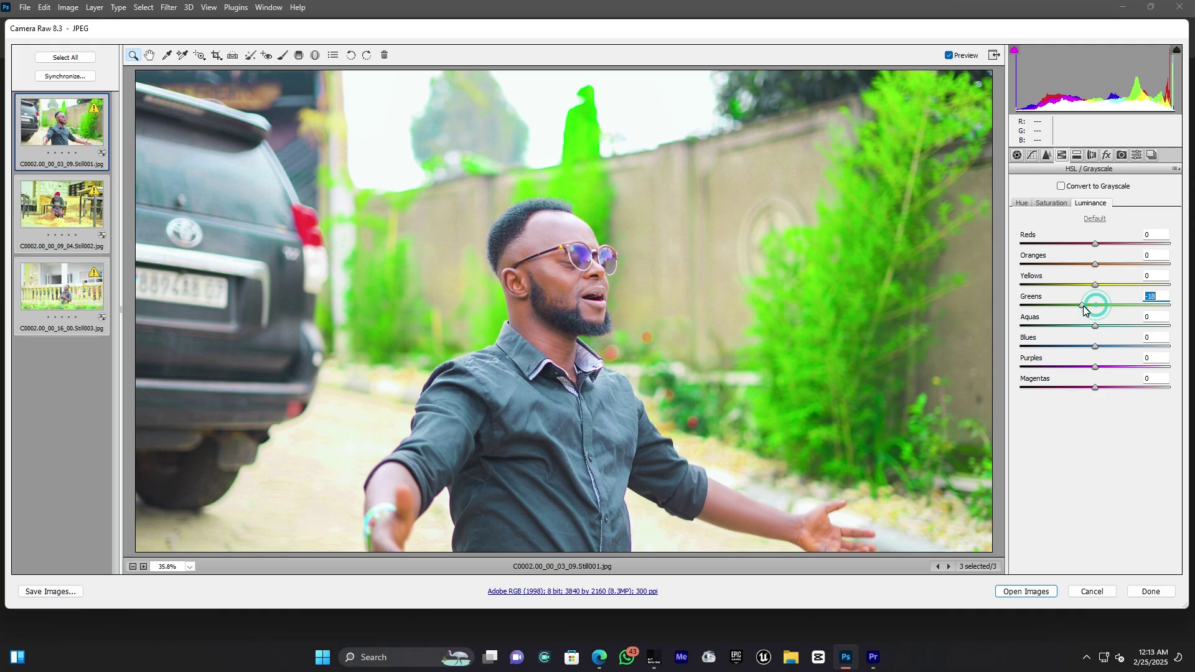
pyautogui.moveTo(1095, 347); pyautogui.dragTo(1007, 345)
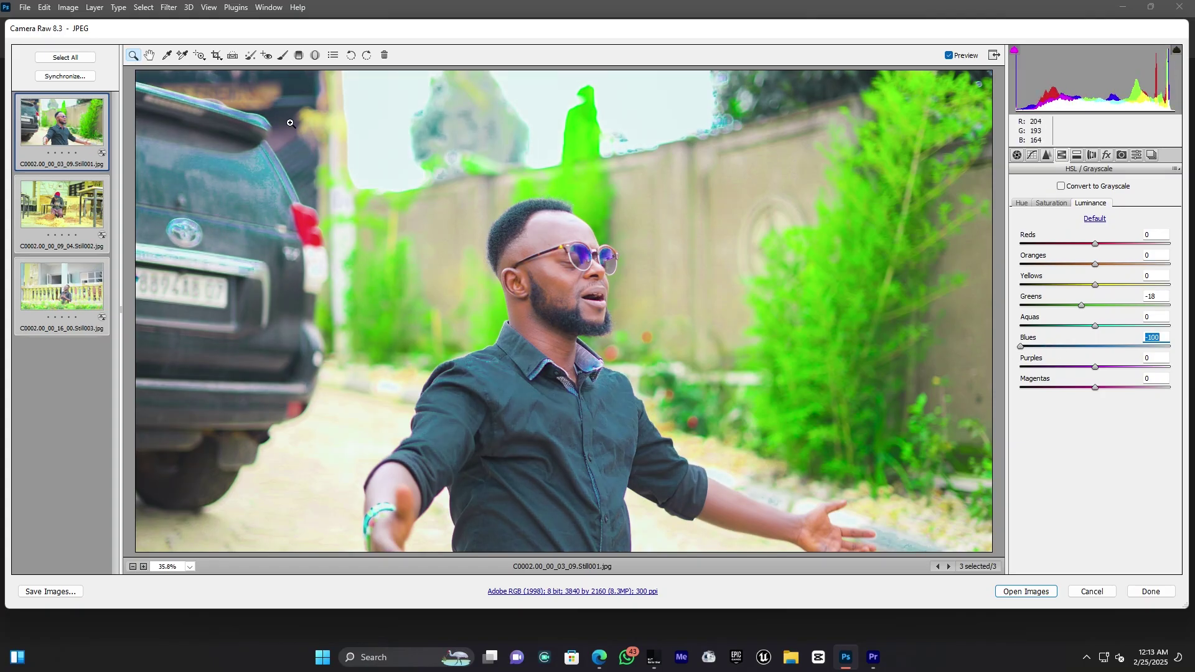
pyautogui.click(1044, 350)
pyautogui.moveTo(1046, 350)
pyautogui.mouseDown()
pyautogui.moveTo(1085, 350)
pyautogui.moveTo(1069, 352)
pyautogui.mouseUp()
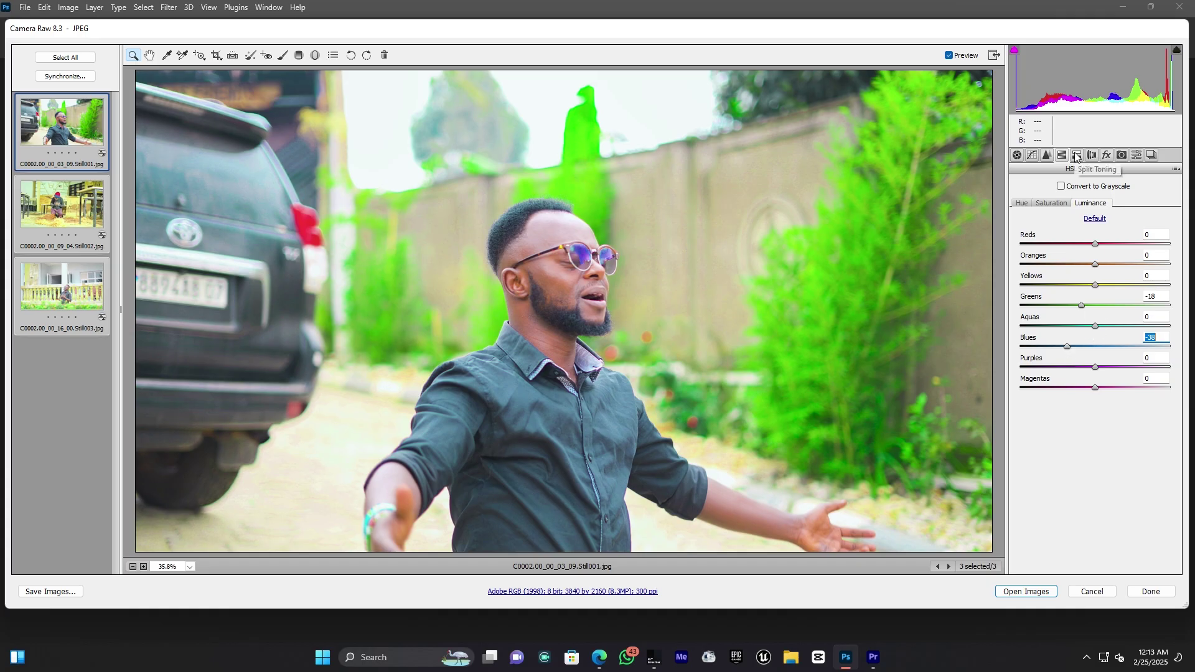
# In Camera Calibration, set Red Primary Hue to +15, Blue Primary Hue to -3 and Blue Primary Saturation to +11 for the selected stills.
pyautogui.click(1107, 156)
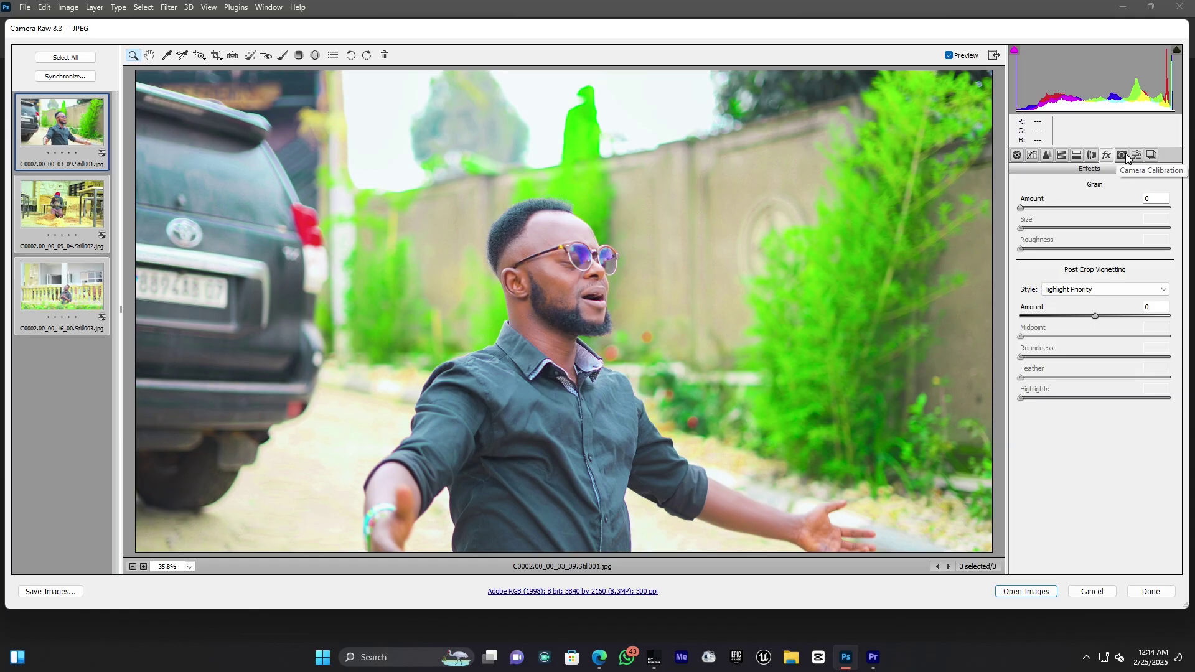
pyautogui.click(1122, 155)
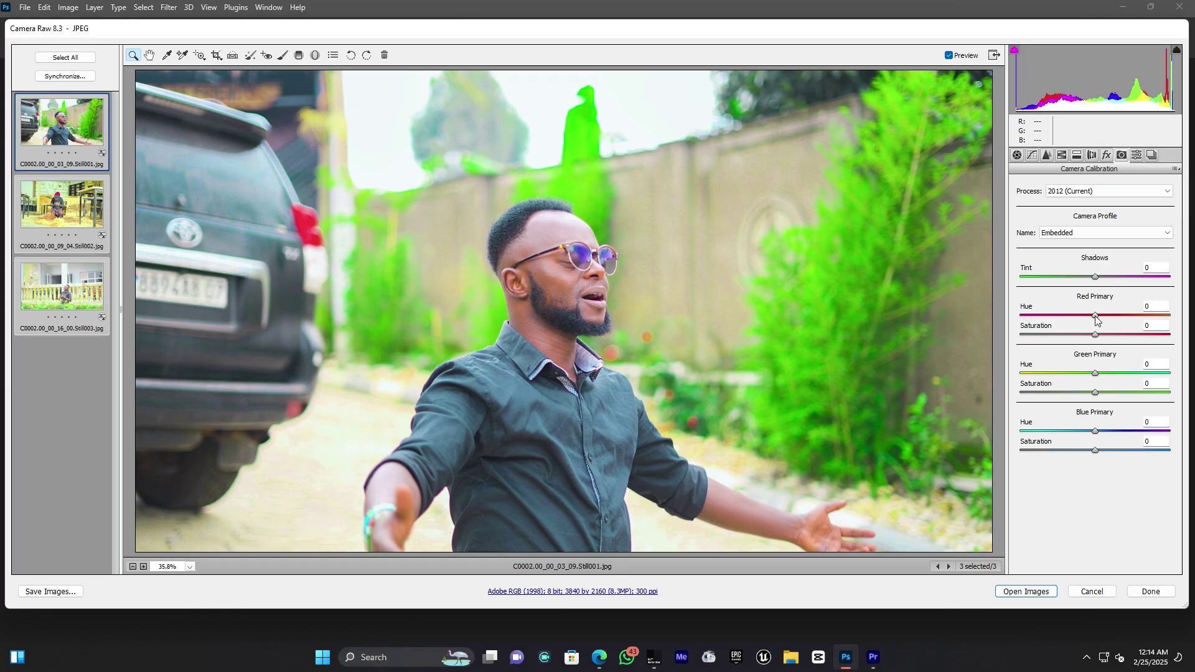
pyautogui.moveTo(1097, 317); pyautogui.dragTo(1108, 324)
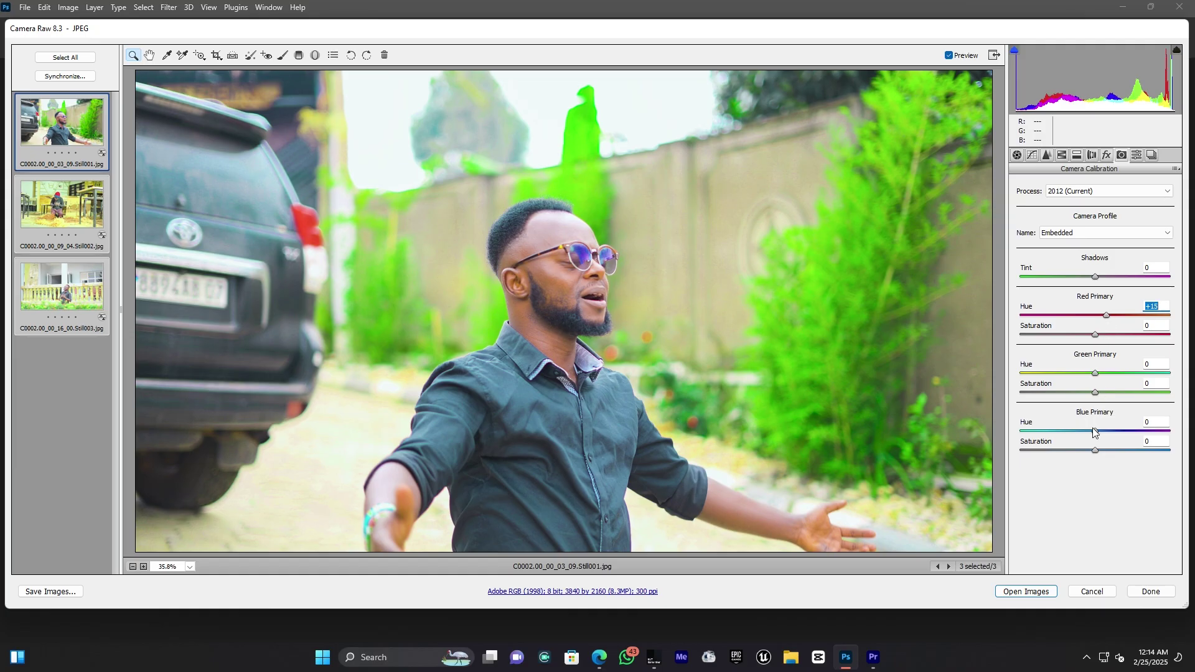
pyautogui.moveTo(1096, 434); pyautogui.dragTo(1001, 430)
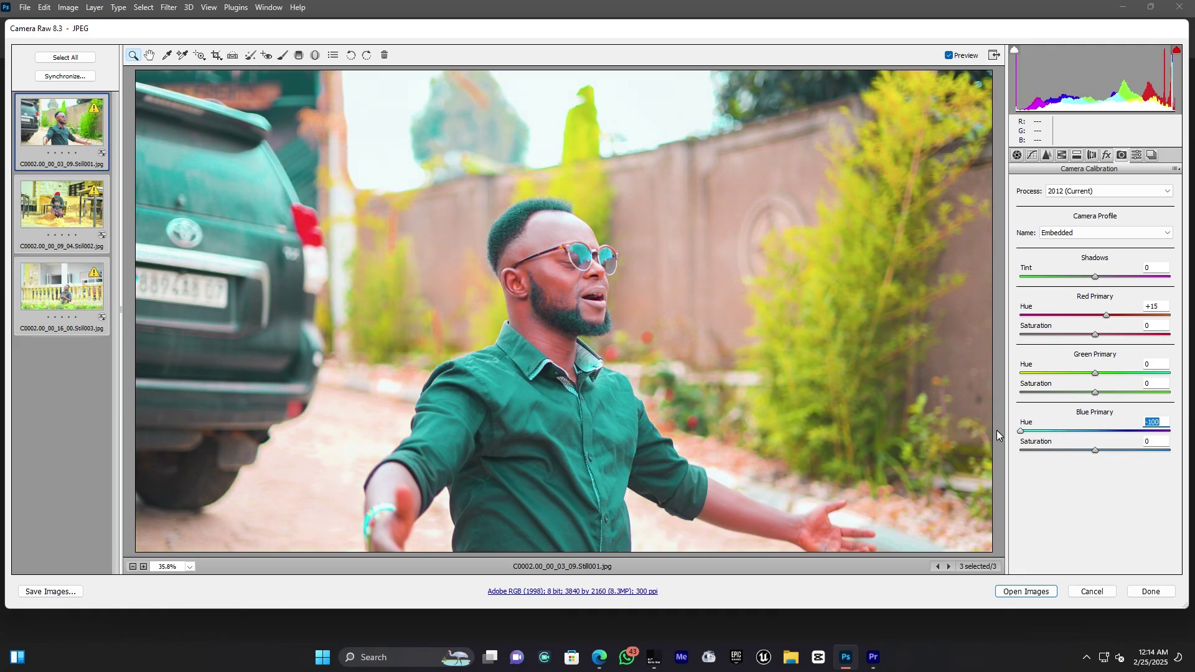
pyautogui.moveTo(997, 430); pyautogui.dragTo(1104, 451)
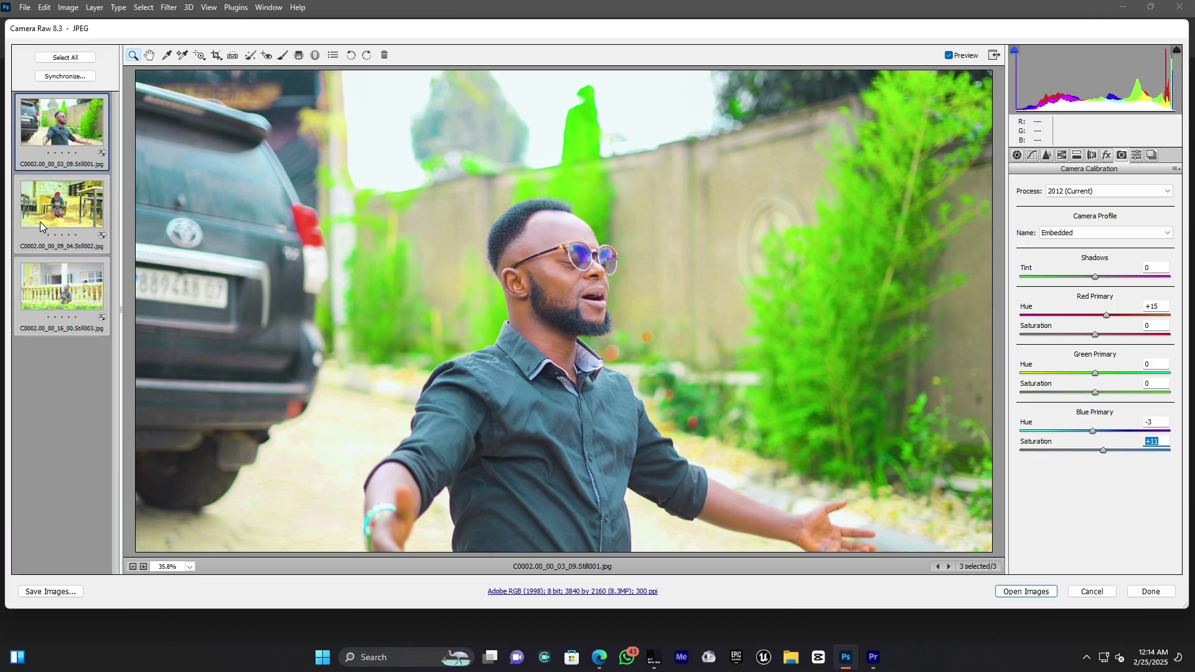
# Check the second still, then set Exposure to -0.25, Highlights to -14 and Whites to +53 on the third still only.
pyautogui.click(83, 222)
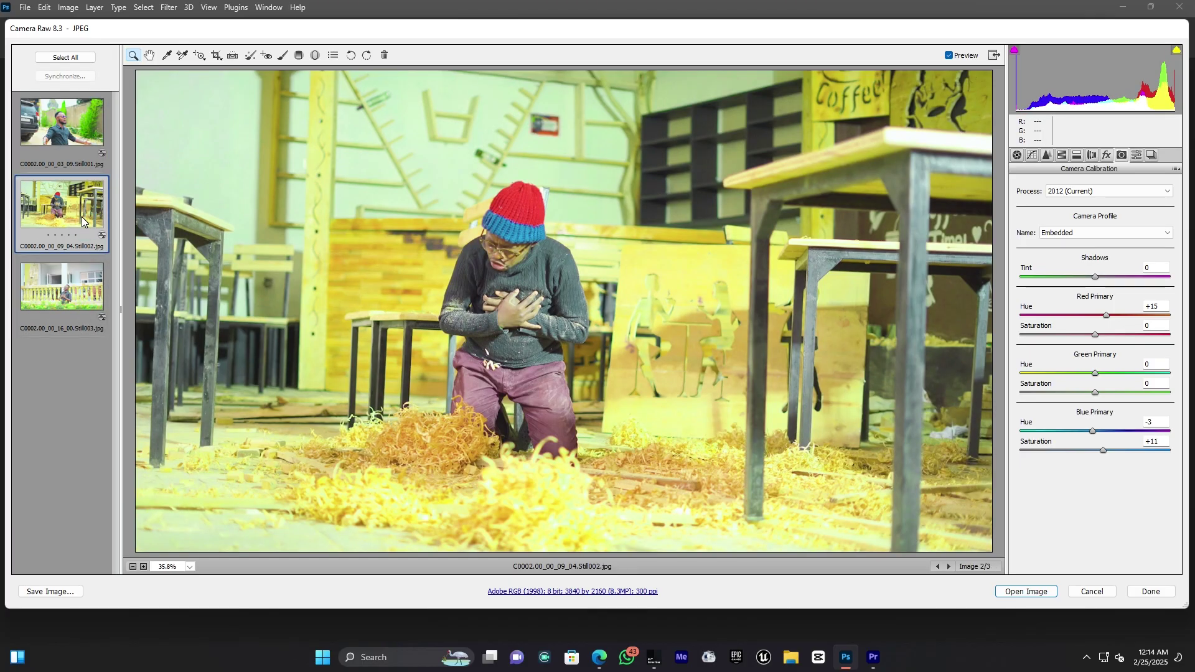
pyautogui.click(62, 305)
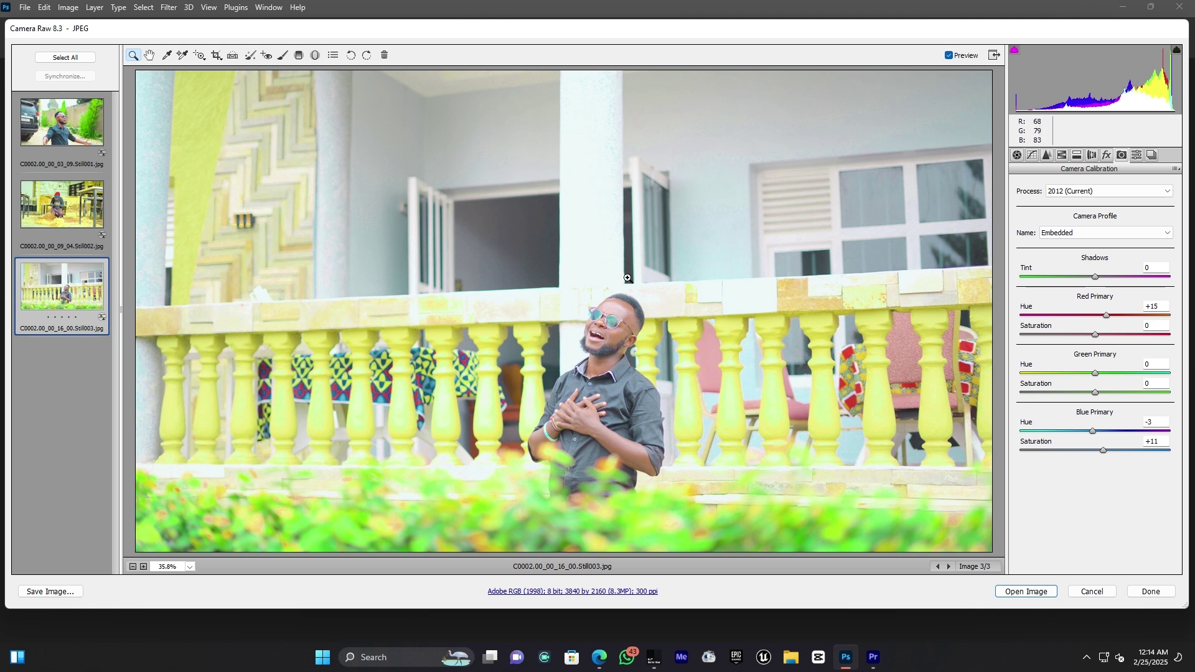
pyautogui.click(1017, 155)
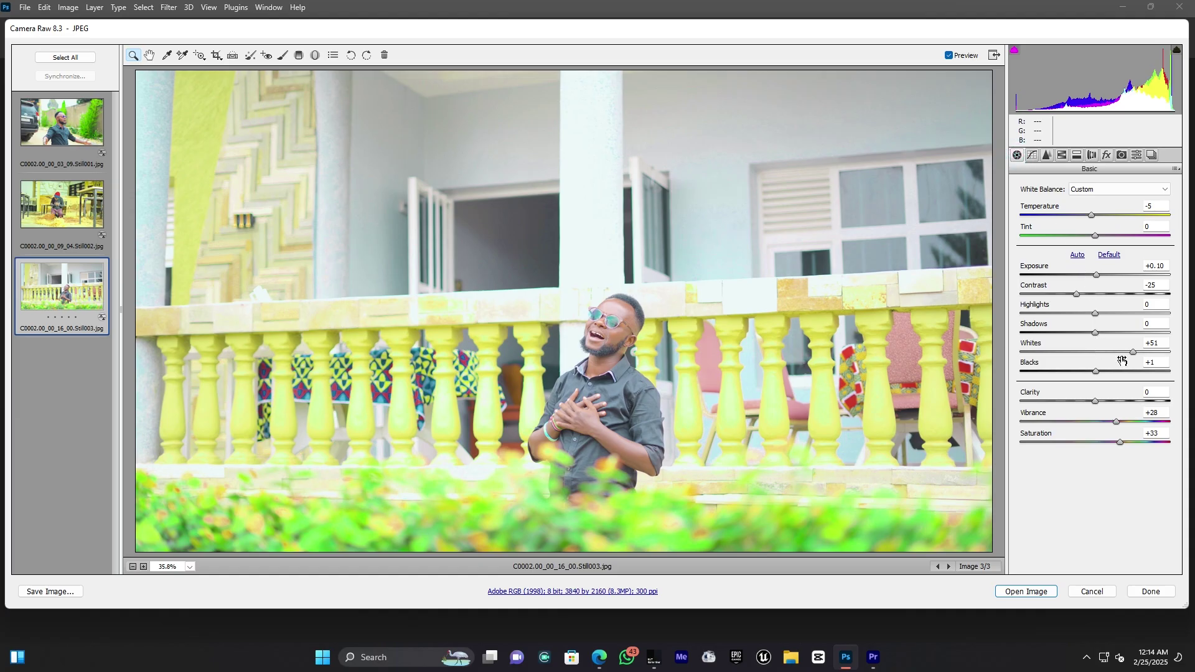
pyautogui.moveTo(1131, 356); pyautogui.dragTo(1107, 355)
pyautogui.moveTo(1096, 314); pyautogui.dragTo(1066, 317)
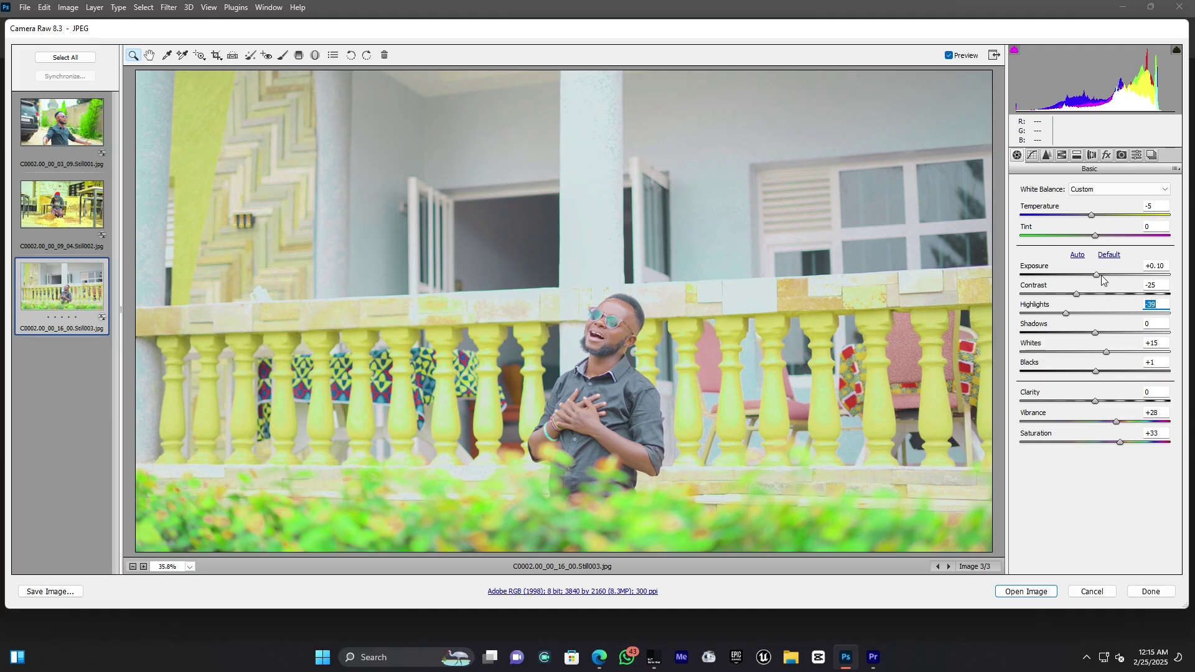
pyautogui.moveTo(1099, 275); pyautogui.dragTo(1094, 274)
pyautogui.moveTo(1068, 313)
pyautogui.mouseDown()
pyautogui.moveTo(1097, 318)
pyautogui.moveTo(1086, 313)
pyautogui.mouseUp()
pyautogui.moveTo(1107, 353); pyautogui.dragTo(1135, 355)
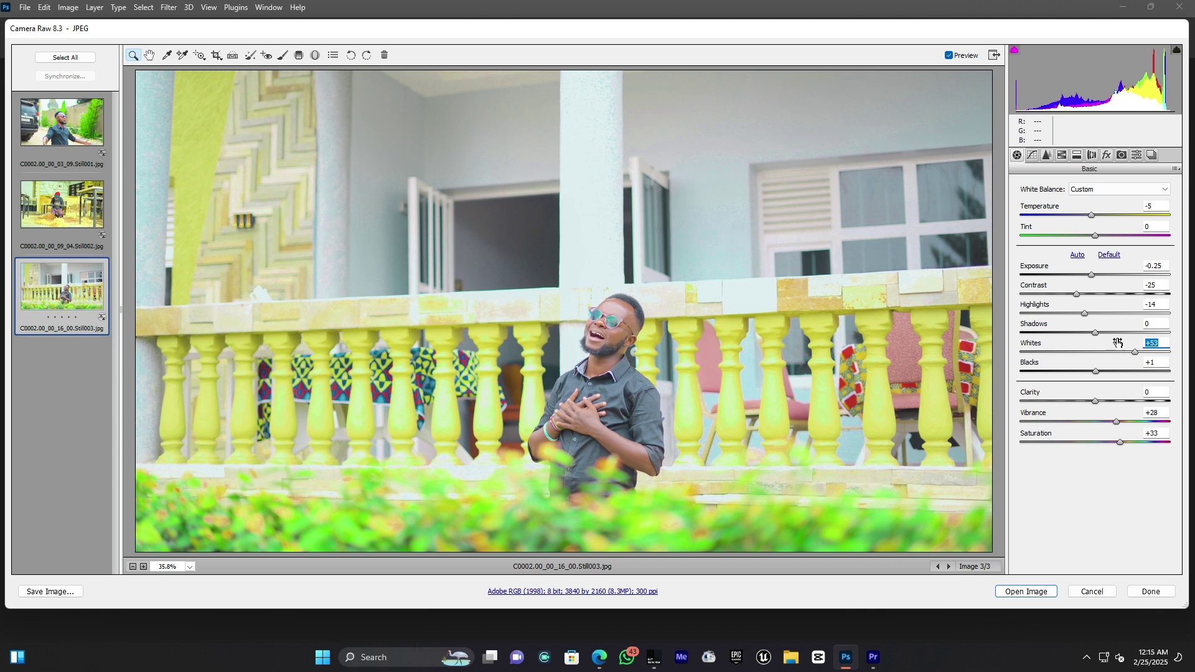
# Select all three stills and set their Temperature to -10, judging the change on the second still.
pyautogui.click(57, 188)
pyautogui.hotkey('ctrl', 'a')
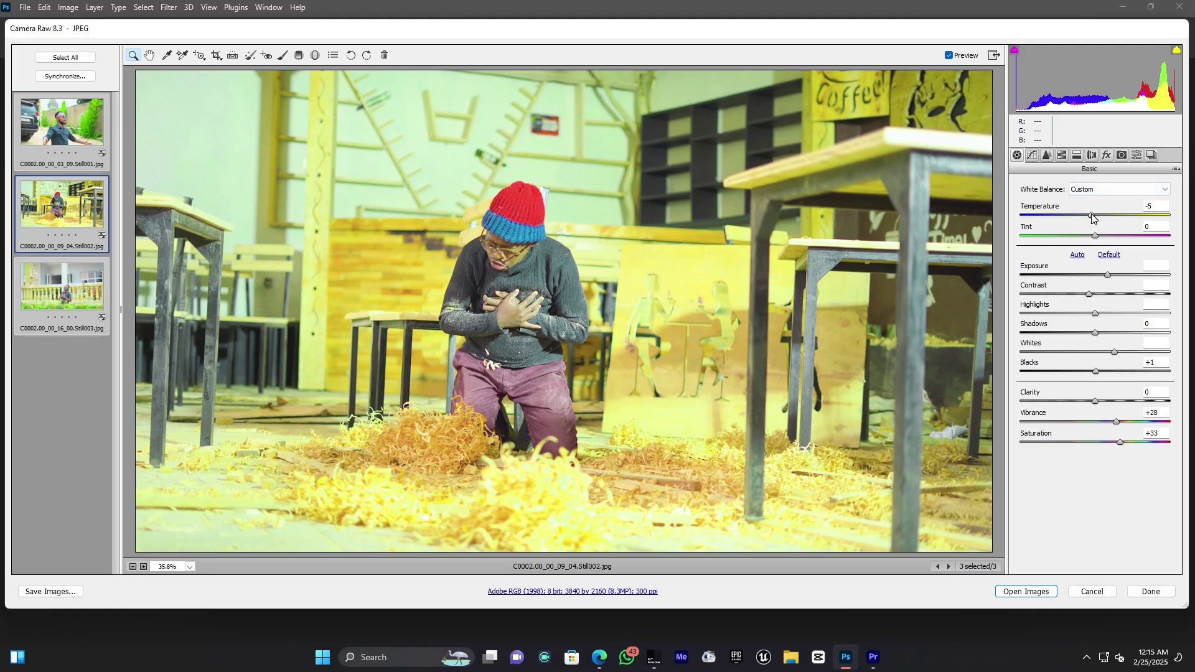
pyautogui.moveTo(1092, 216); pyautogui.dragTo(1088, 219)
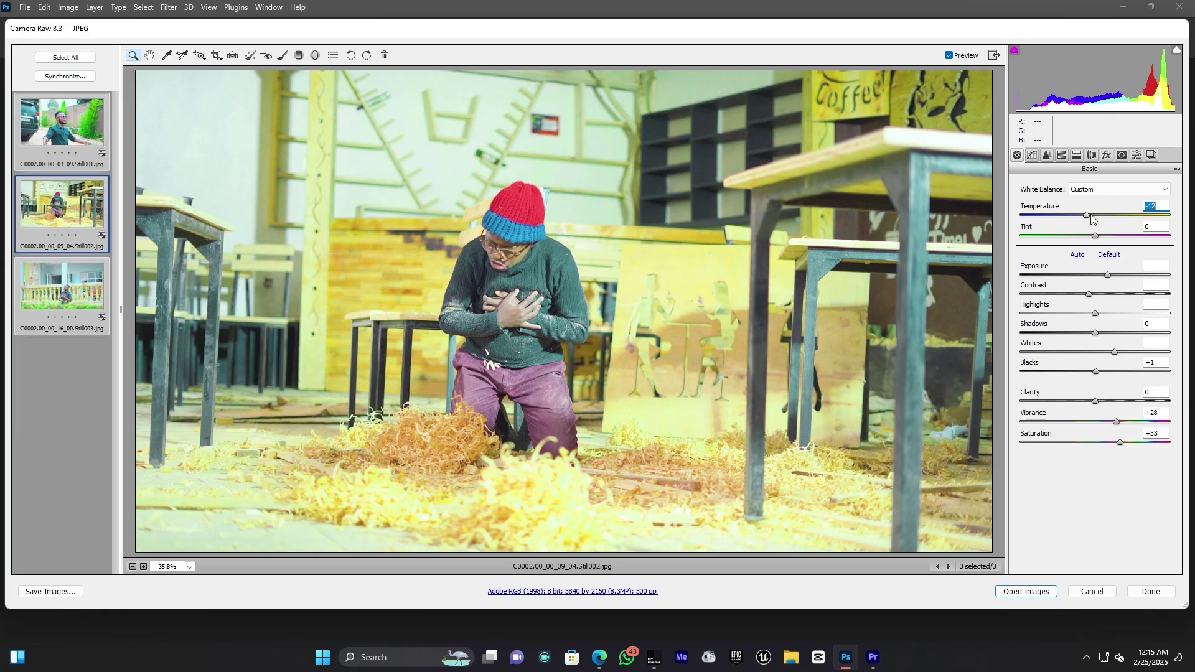
pyautogui.moveTo(1088, 215); pyautogui.dragTo(1106, 218)
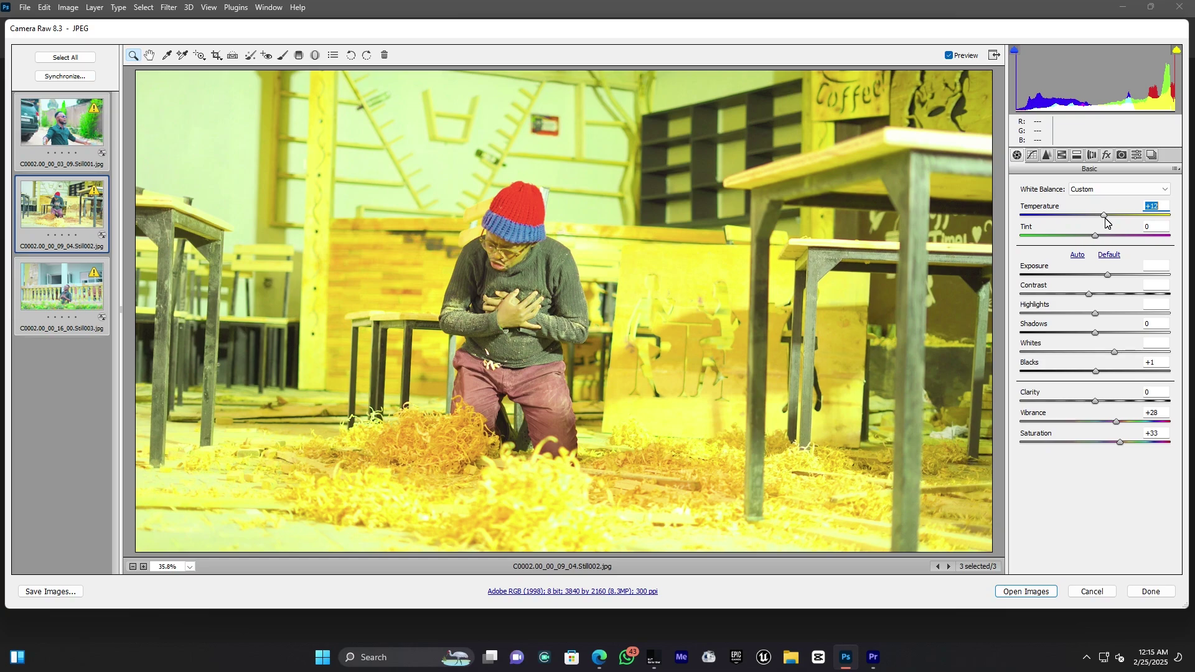
pyautogui.moveTo(1106, 221); pyautogui.dragTo(1090, 226)
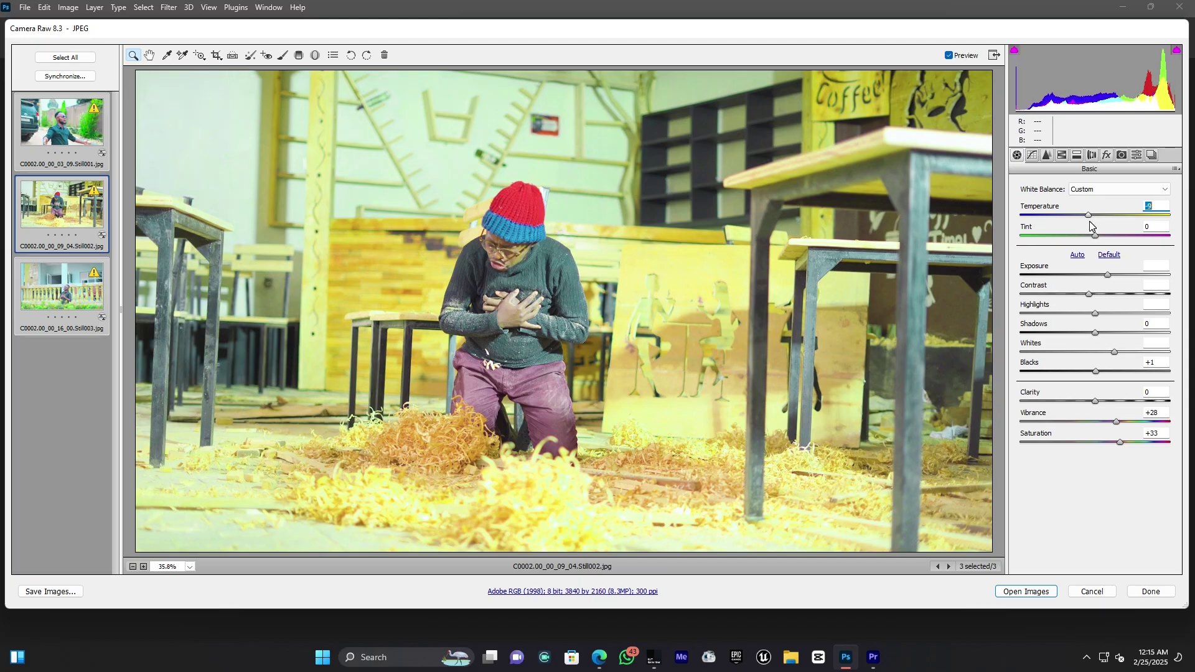
pyautogui.press('Down')
# Review the grade on the first and third stills and look through the third still's adjustment categories, from Tone Curve to Presets.
pyautogui.click(59, 123)
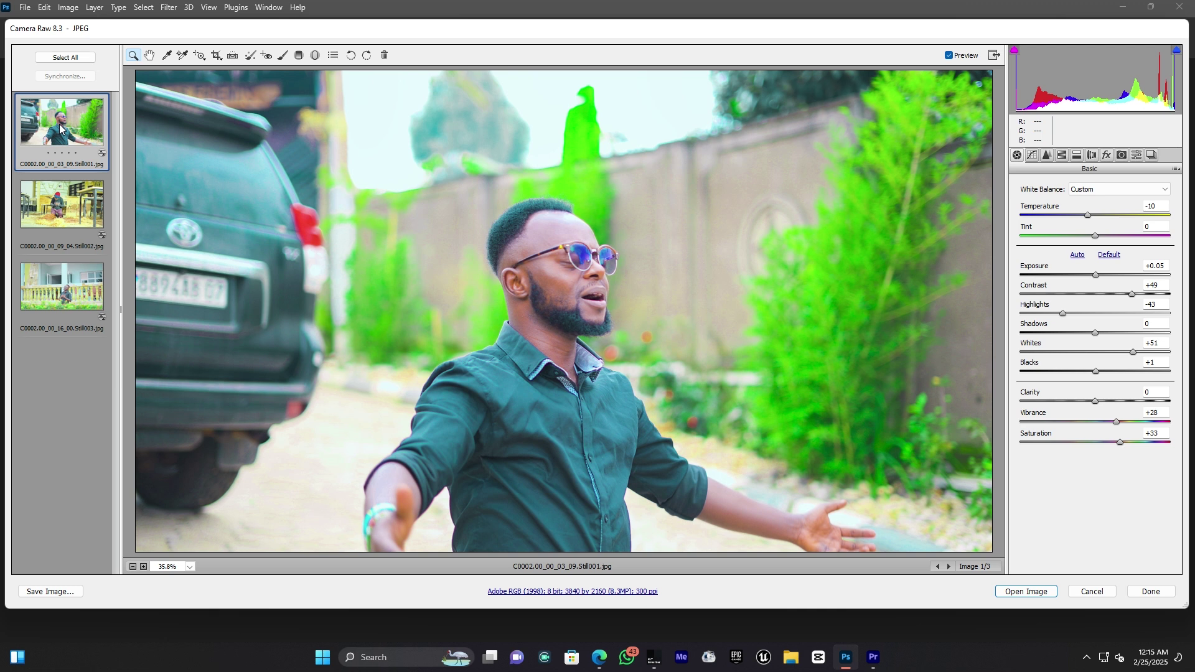
pyautogui.click(65, 288)
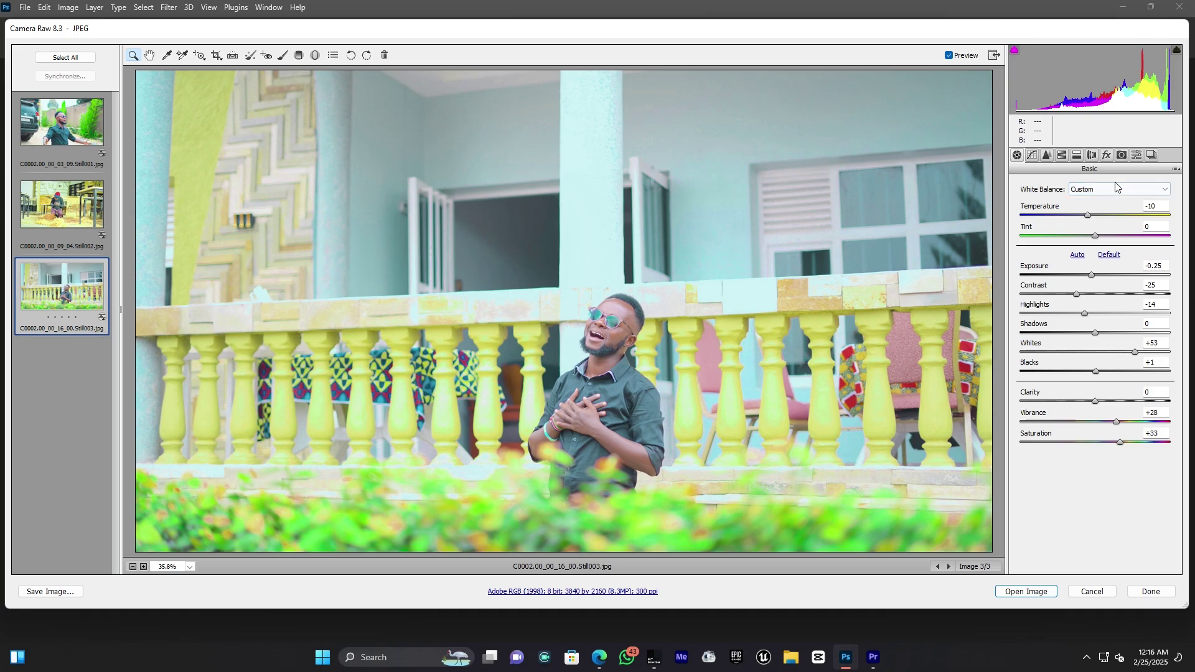
pyautogui.click(1031, 155)
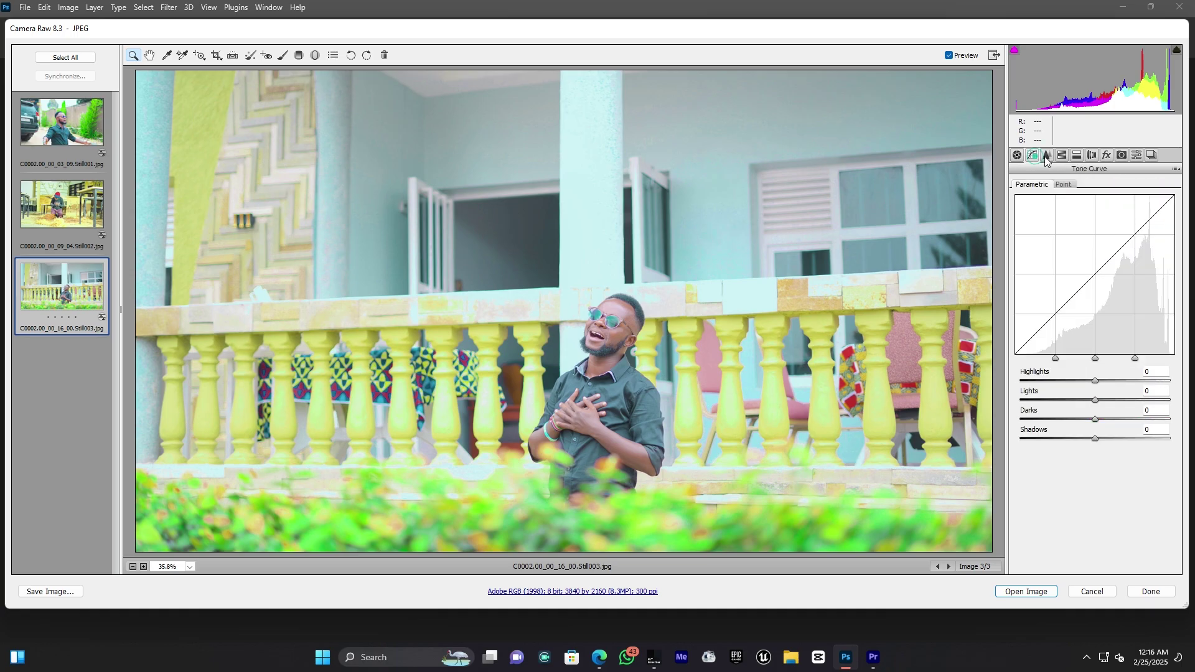
pyautogui.click(1049, 156)
pyautogui.click(1062, 156)
pyautogui.click(1077, 155)
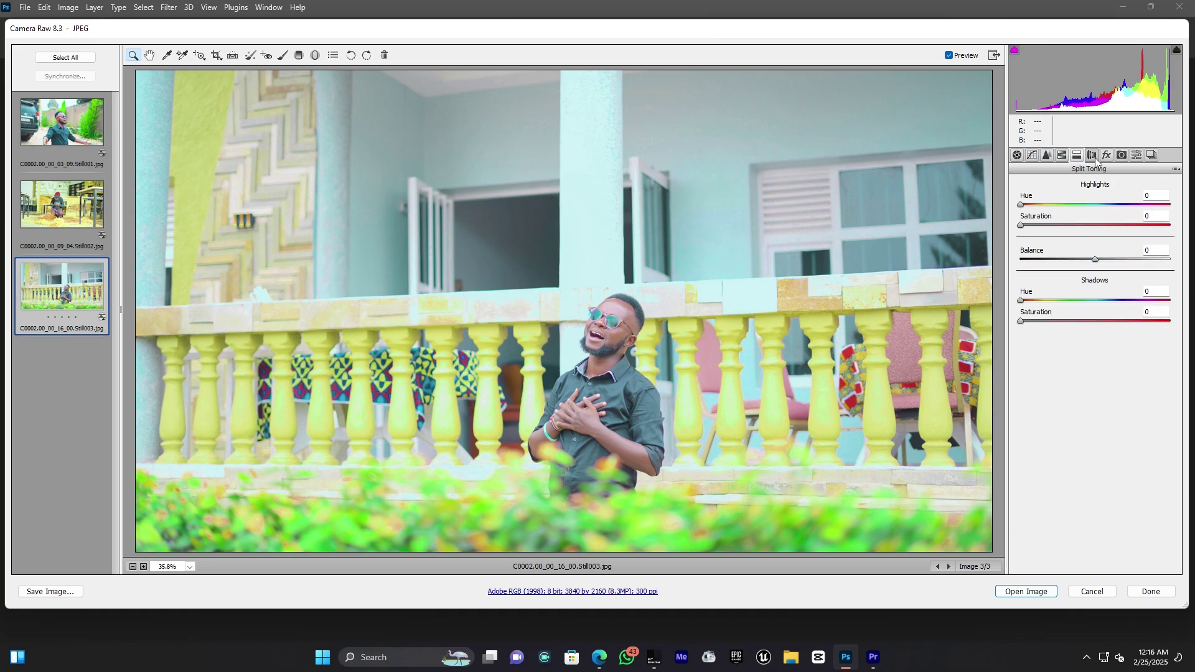
pyautogui.click(1092, 156)
pyautogui.click(1108, 156)
pyautogui.click(1122, 155)
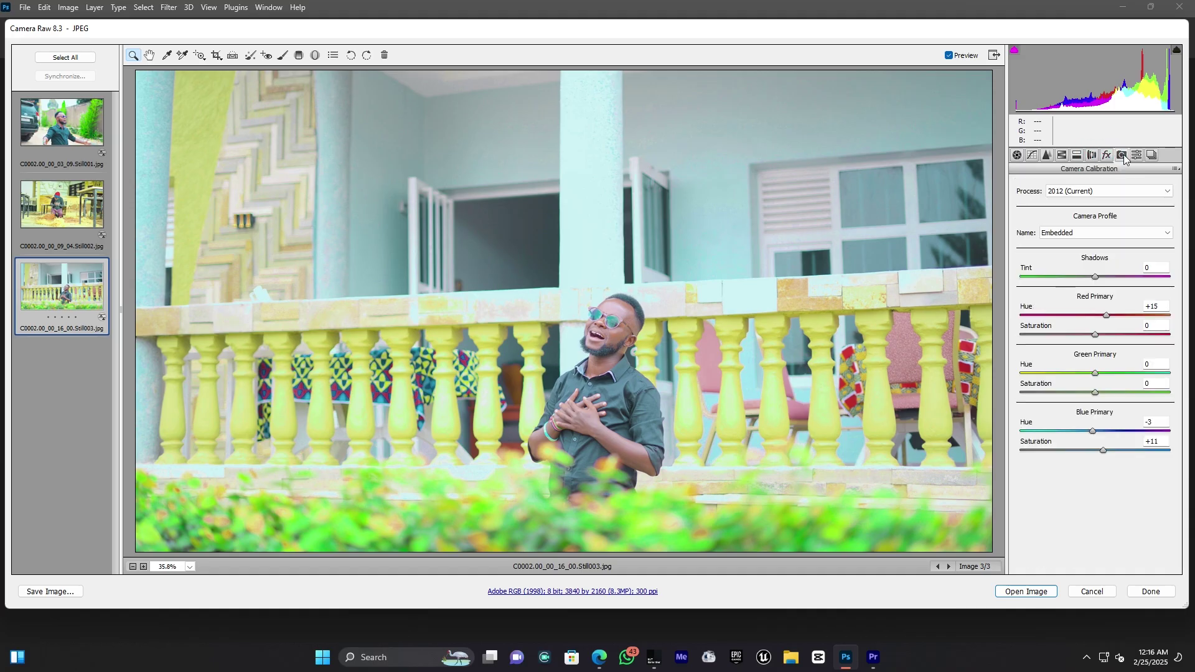
pyautogui.click(1136, 157)
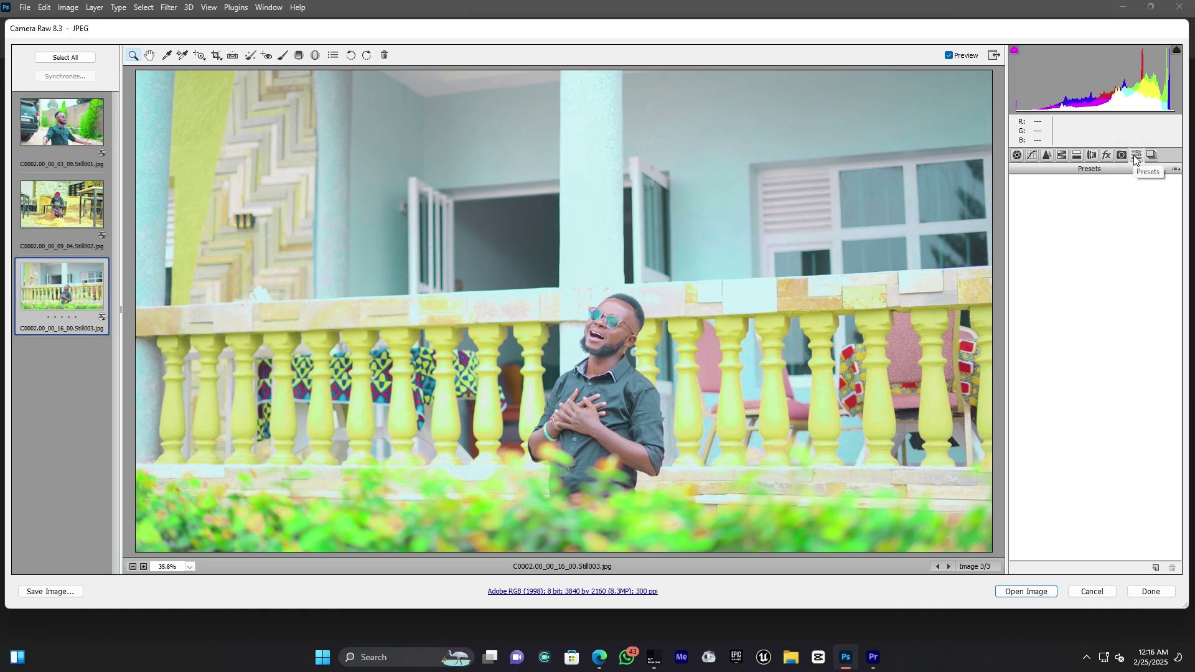
pyautogui.click(1017, 156)
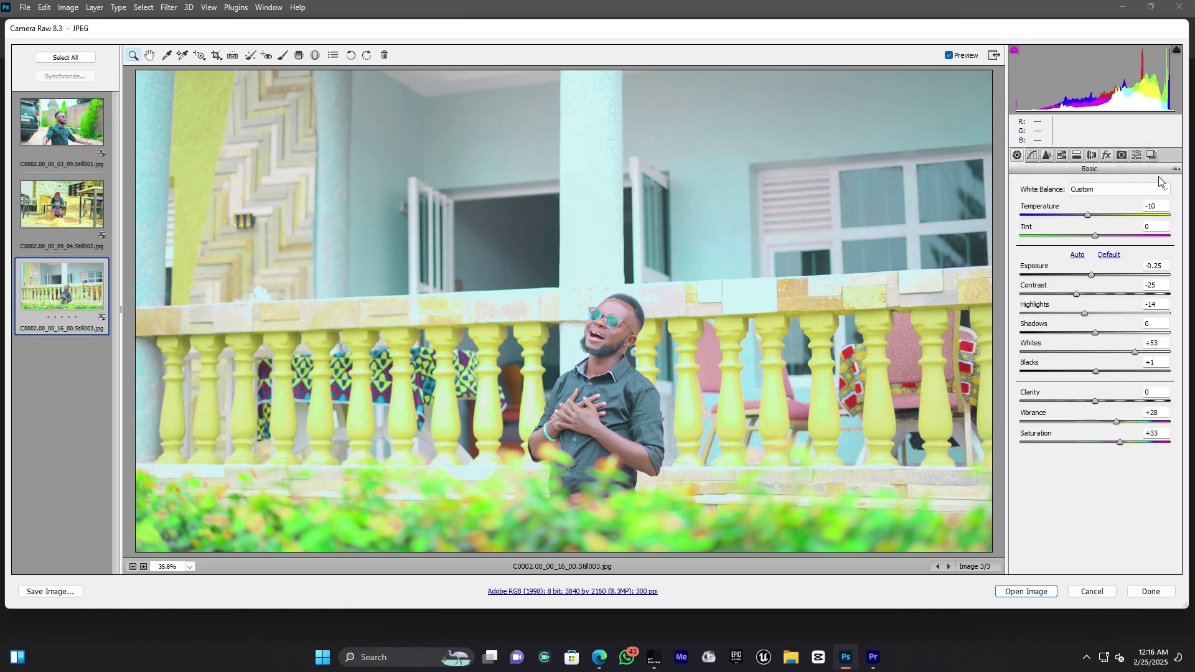
# Save the third still's Camera Raw settings as an XMP file named MY LUT in the Pictures folder and finish the Camera Raw session.
pyautogui.click(1177, 170)
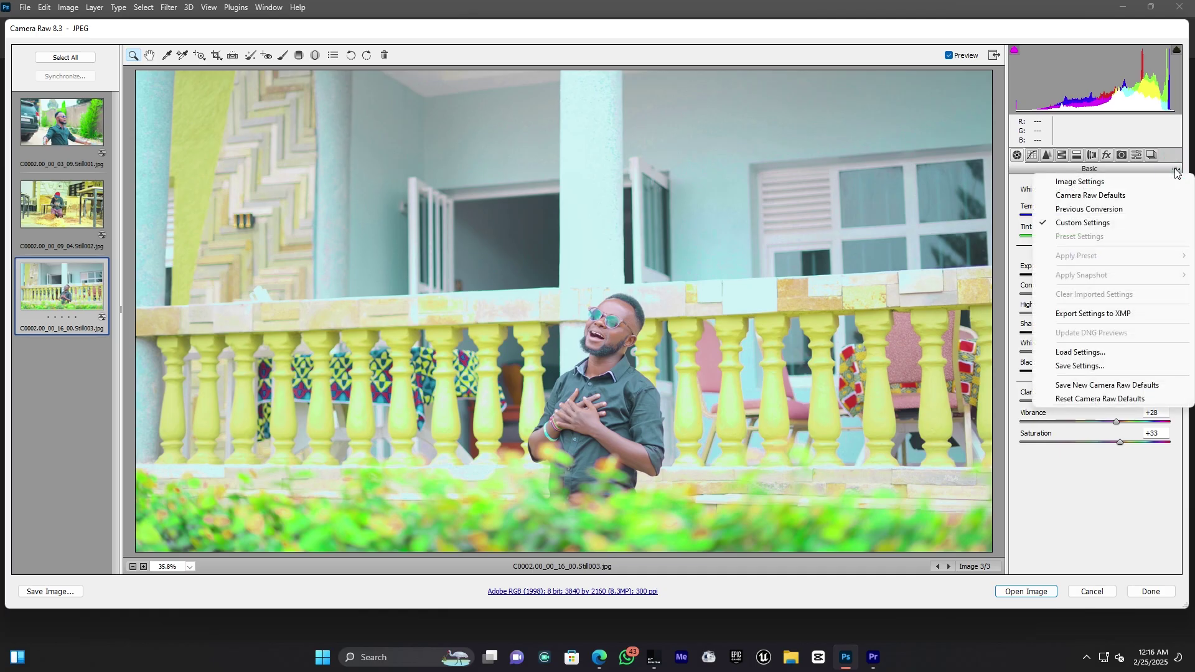
pyautogui.click(1089, 369)
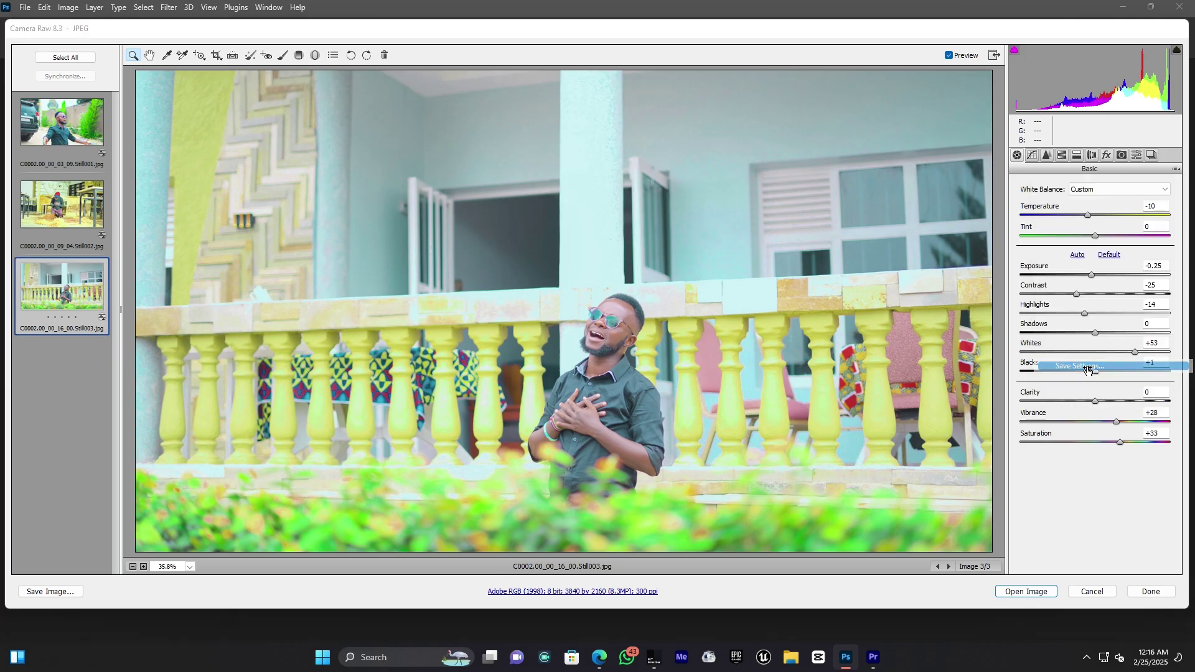
pyautogui.click(689, 109)
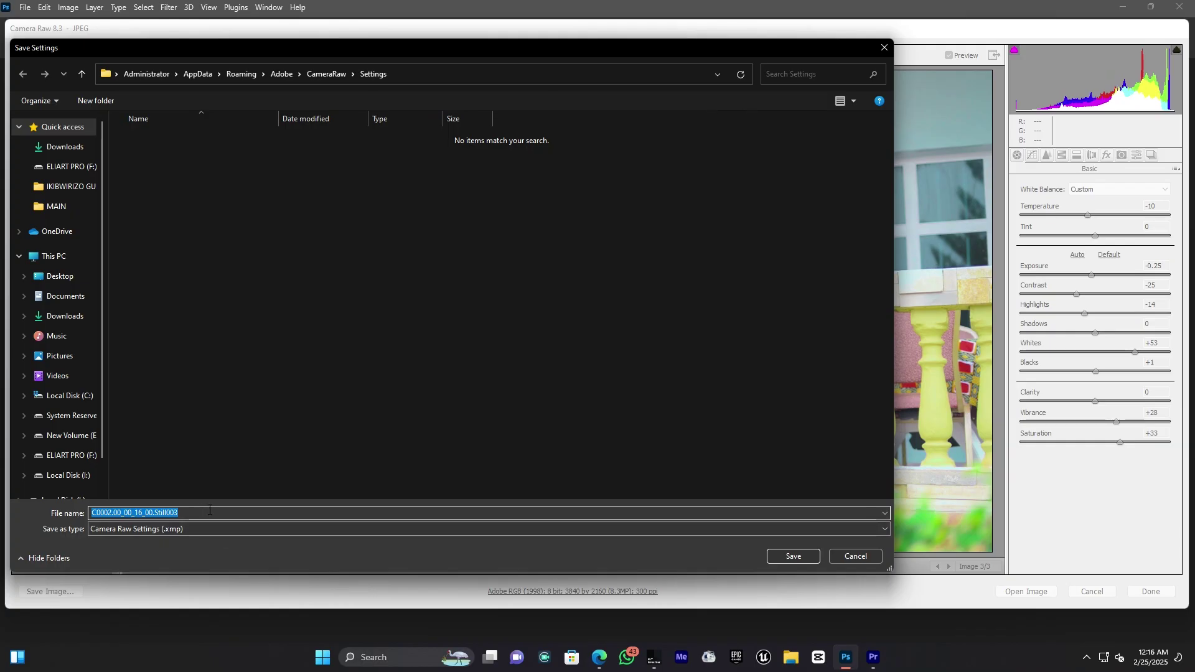
pyautogui.write('MY LUT')
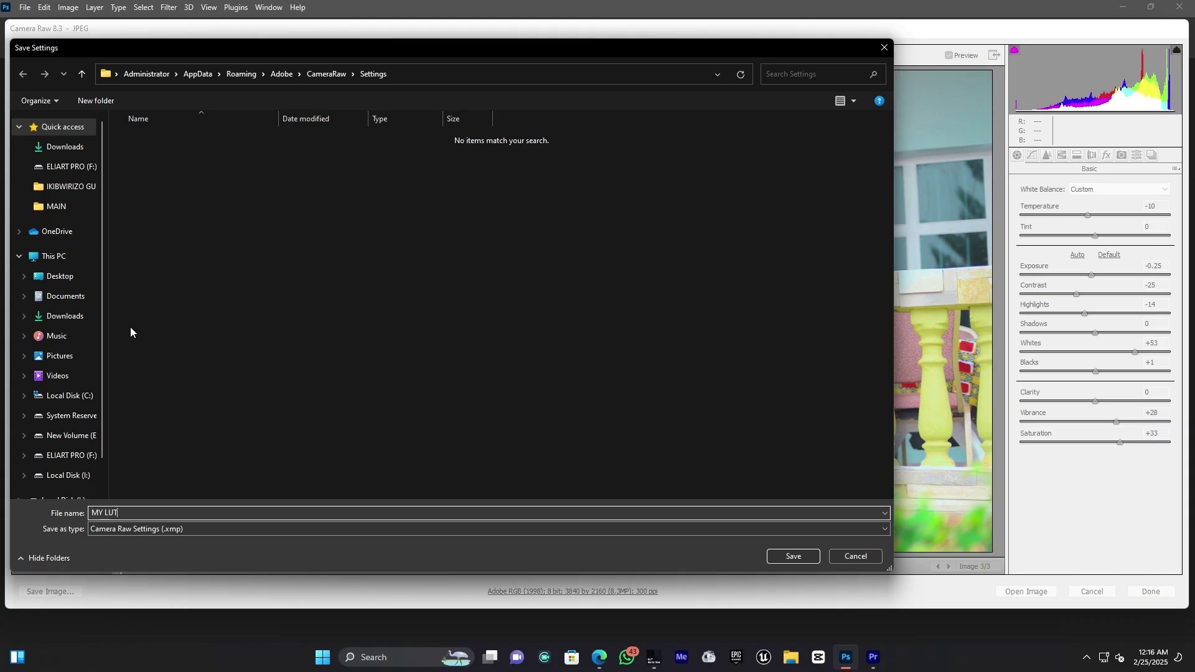
pyautogui.click(60, 355)
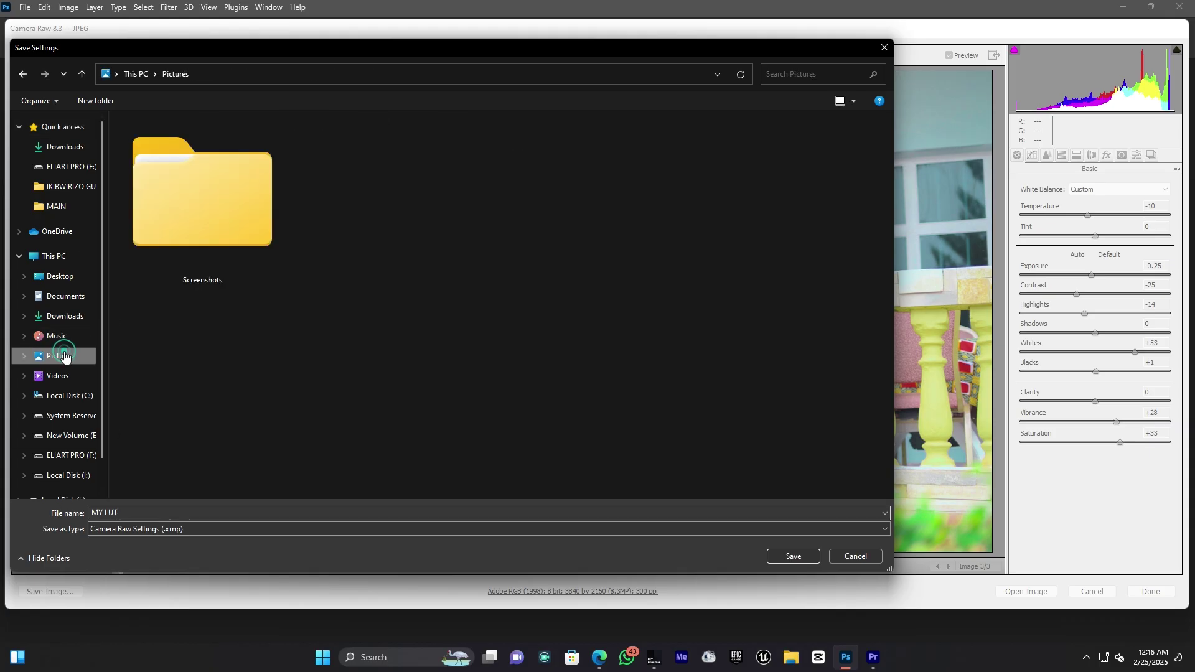
pyautogui.click(804, 557)
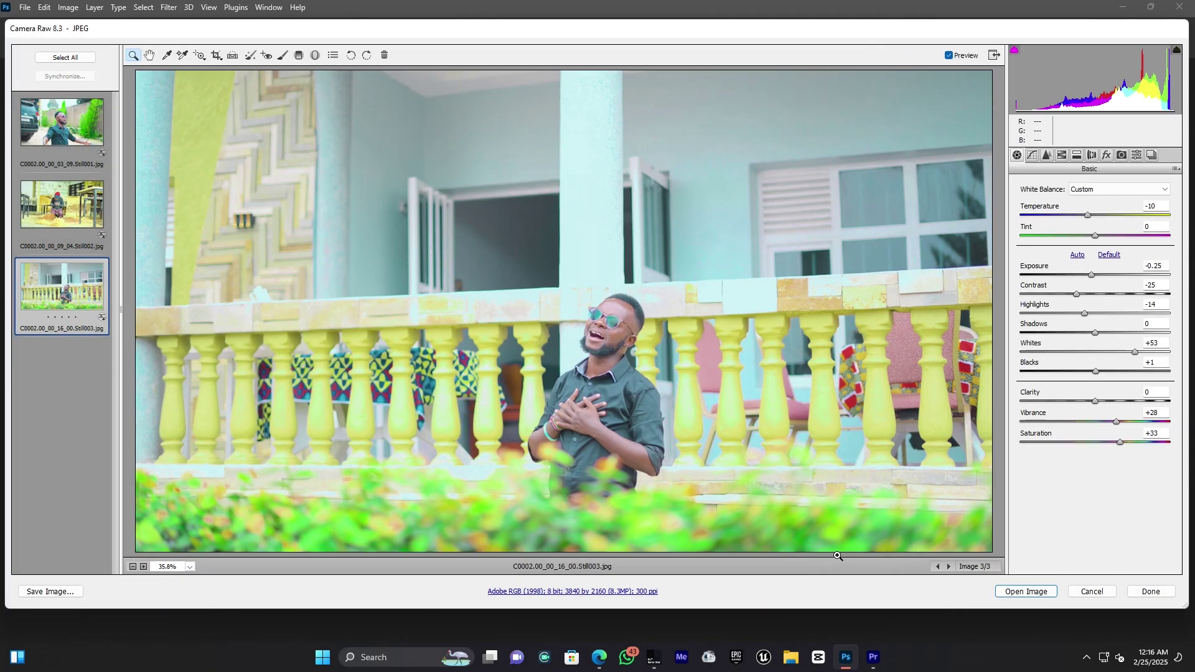
pyautogui.click(1152, 592)
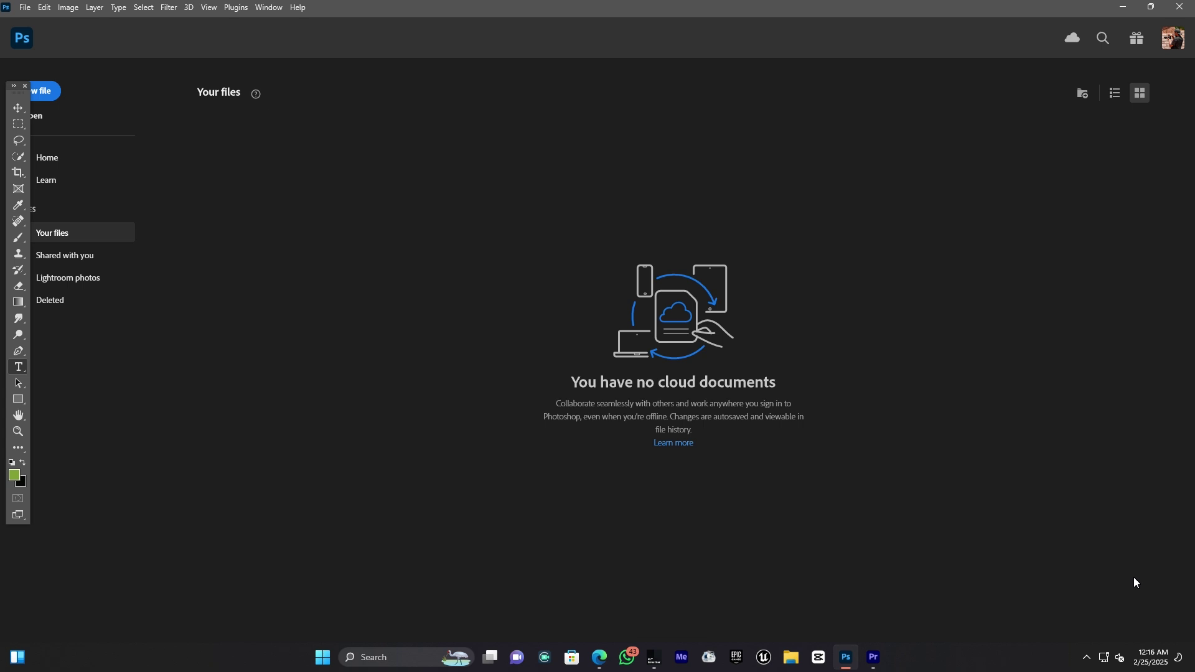
# Switch to IWLTBAP LUT Generator and generate a HALD image in the Pictures folder.
pyautogui.click(654, 657)
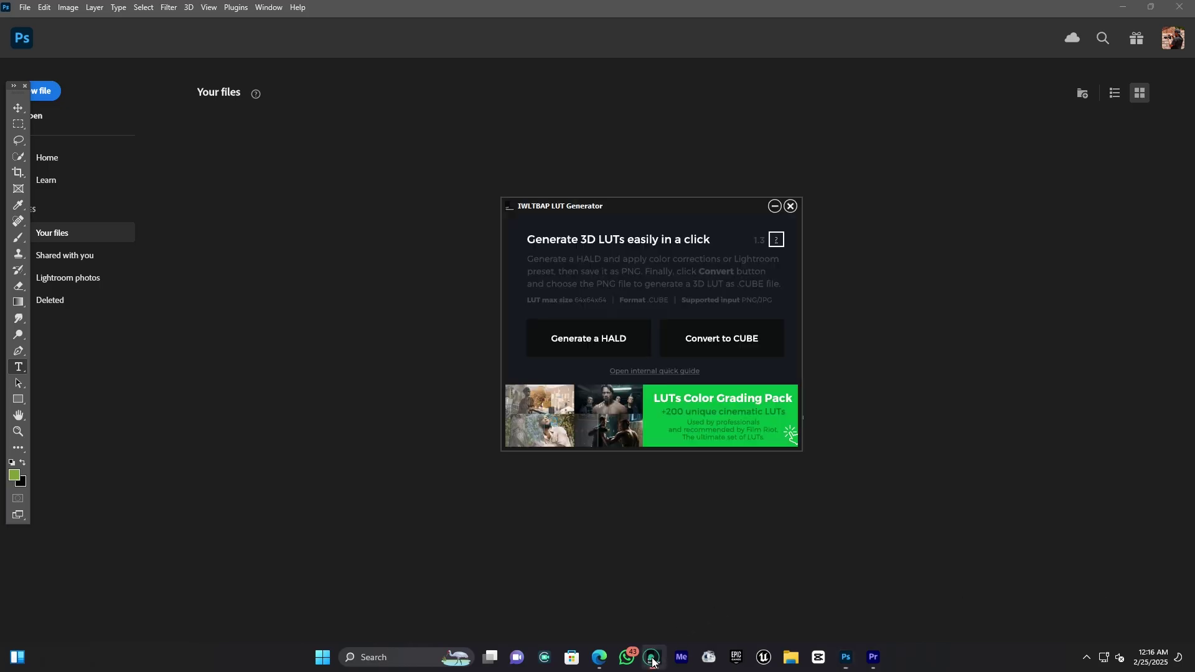
pyautogui.moveTo(713, 203)
pyautogui.mouseDown()
pyautogui.moveTo(615, 203)
pyautogui.moveTo(729, 217)
pyautogui.mouseUp()
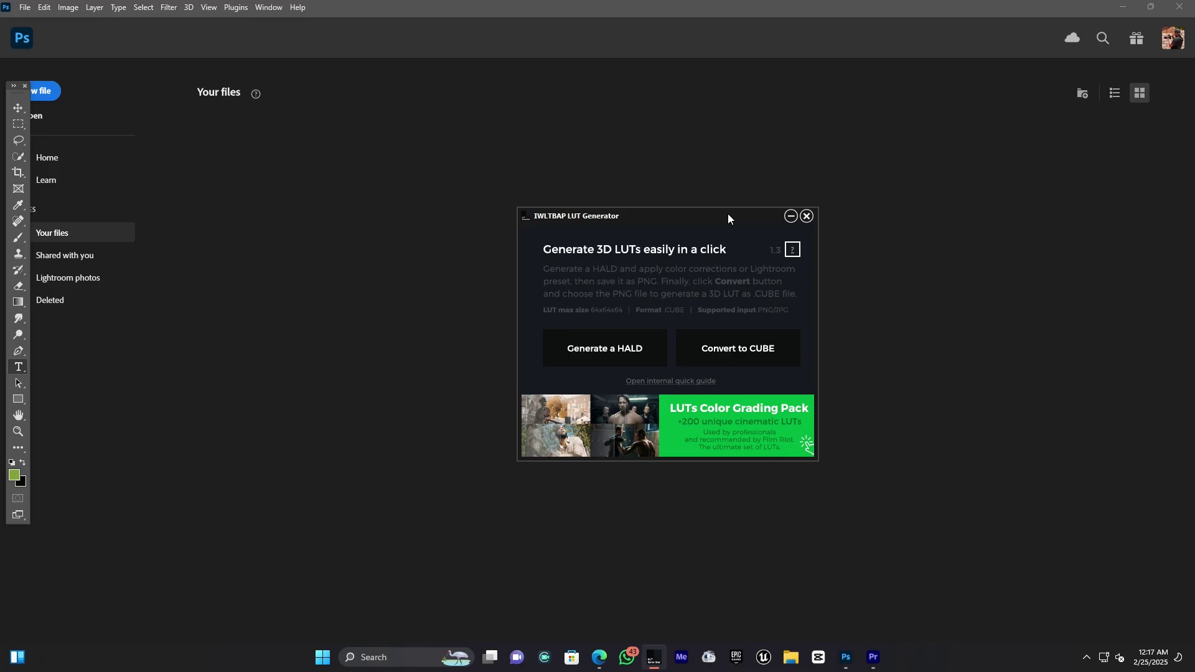
pyautogui.click(627, 353)
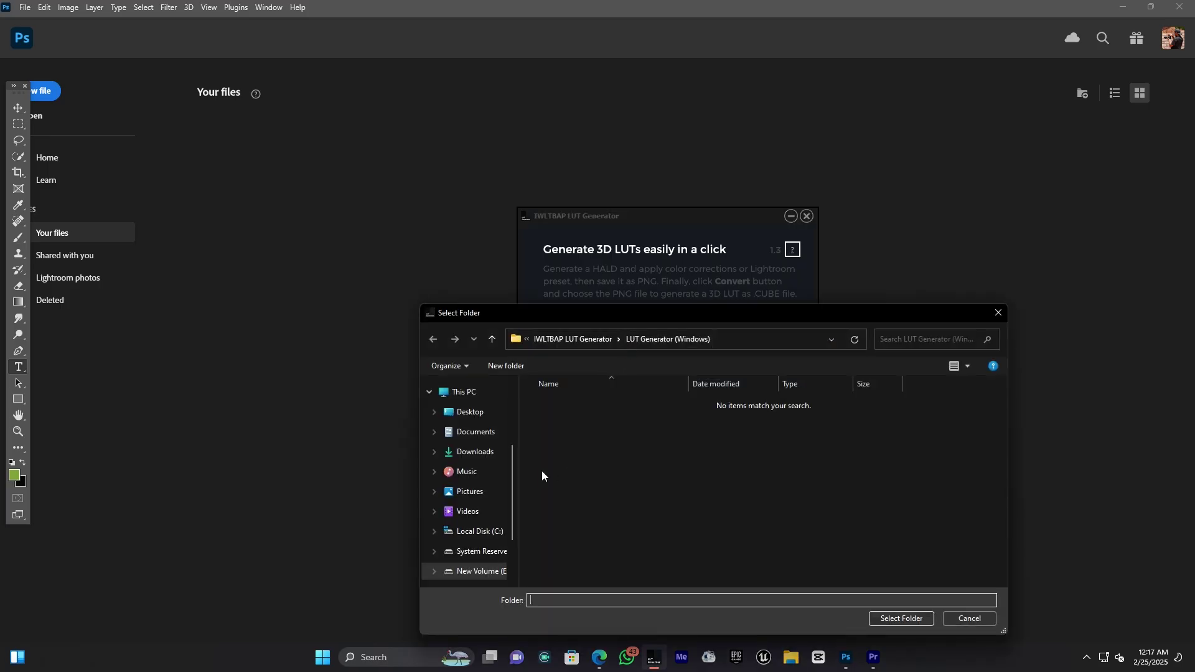
pyautogui.click(468, 492)
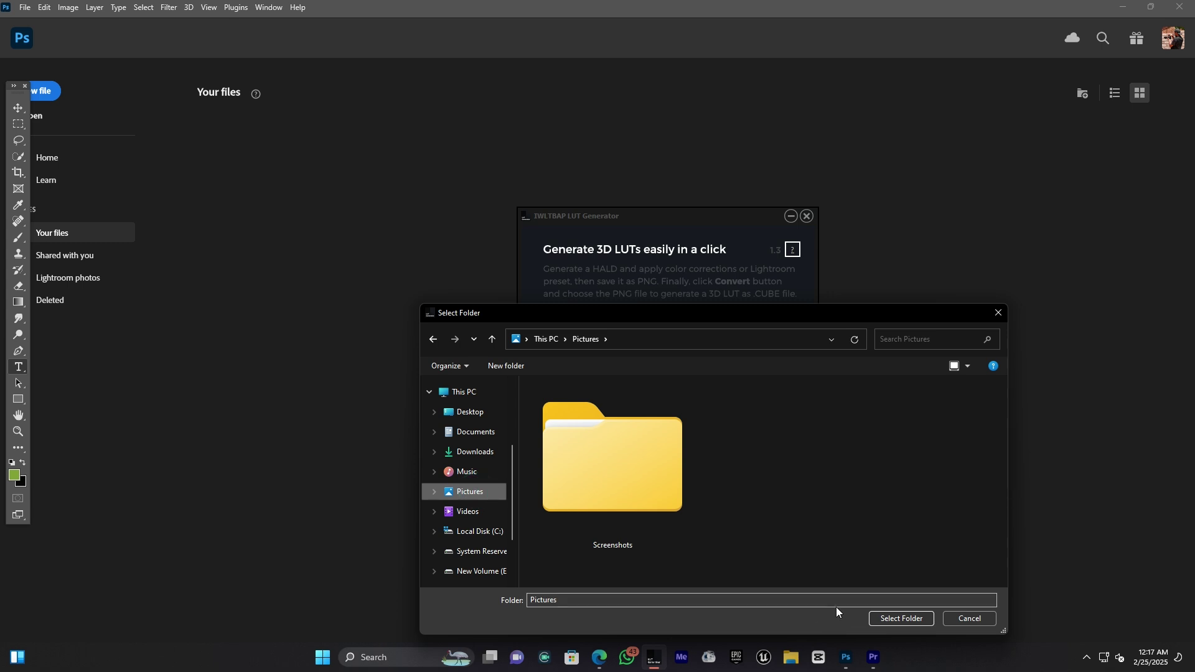
pyautogui.click(902, 619)
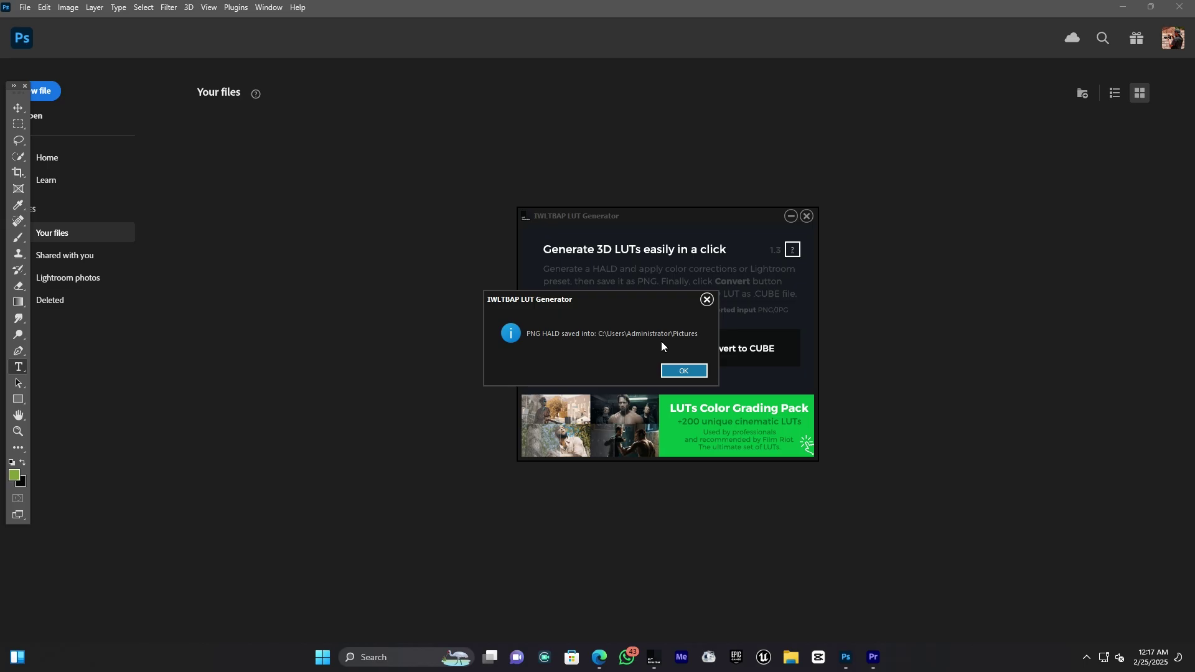
pyautogui.click(692, 371)
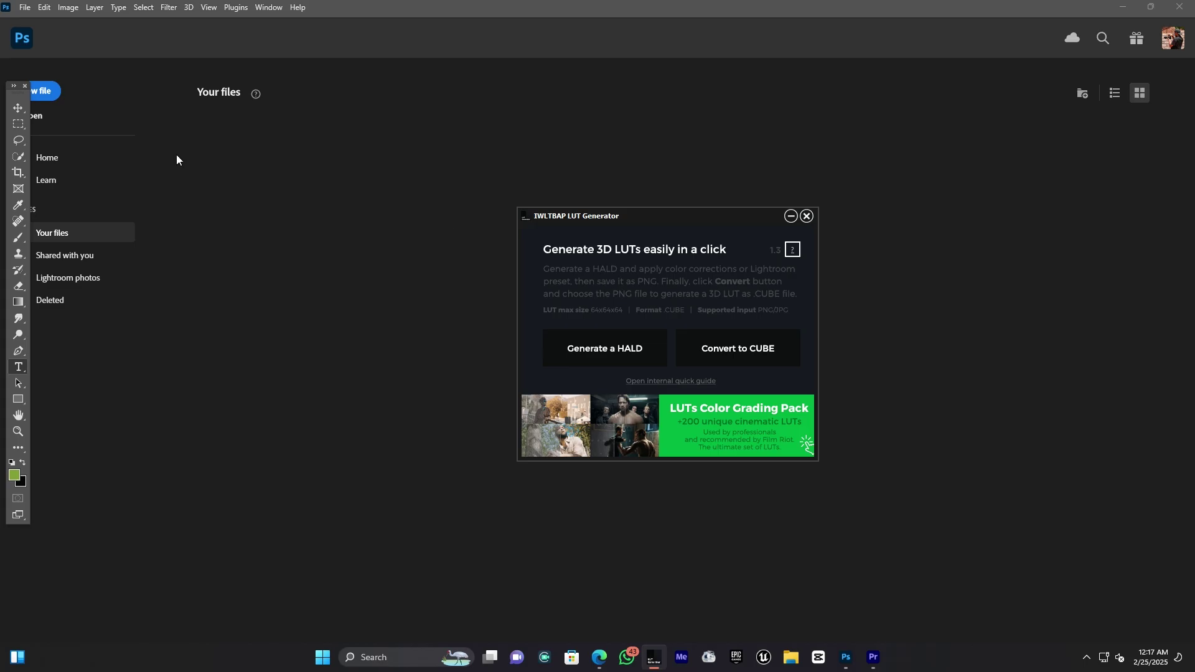
# Open the Neutral-512 PNG from the Pictures folder in Photoshop and move its document window further into the workspace.
pyautogui.click(40, 117)
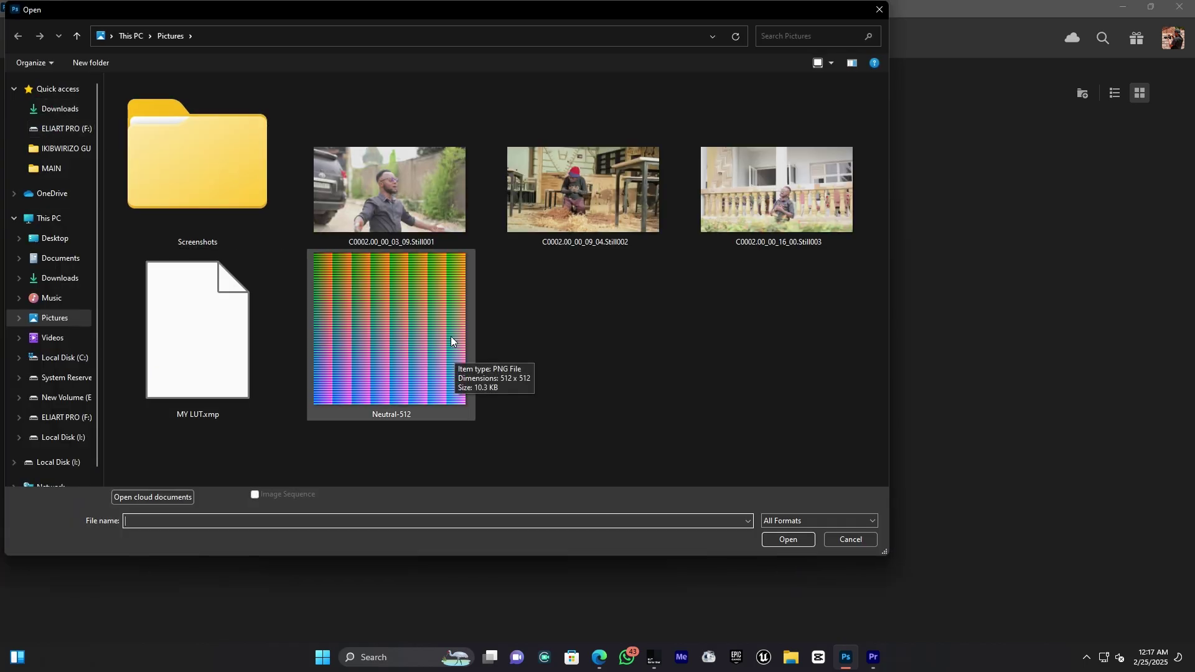
pyautogui.doubleClick(381, 334)
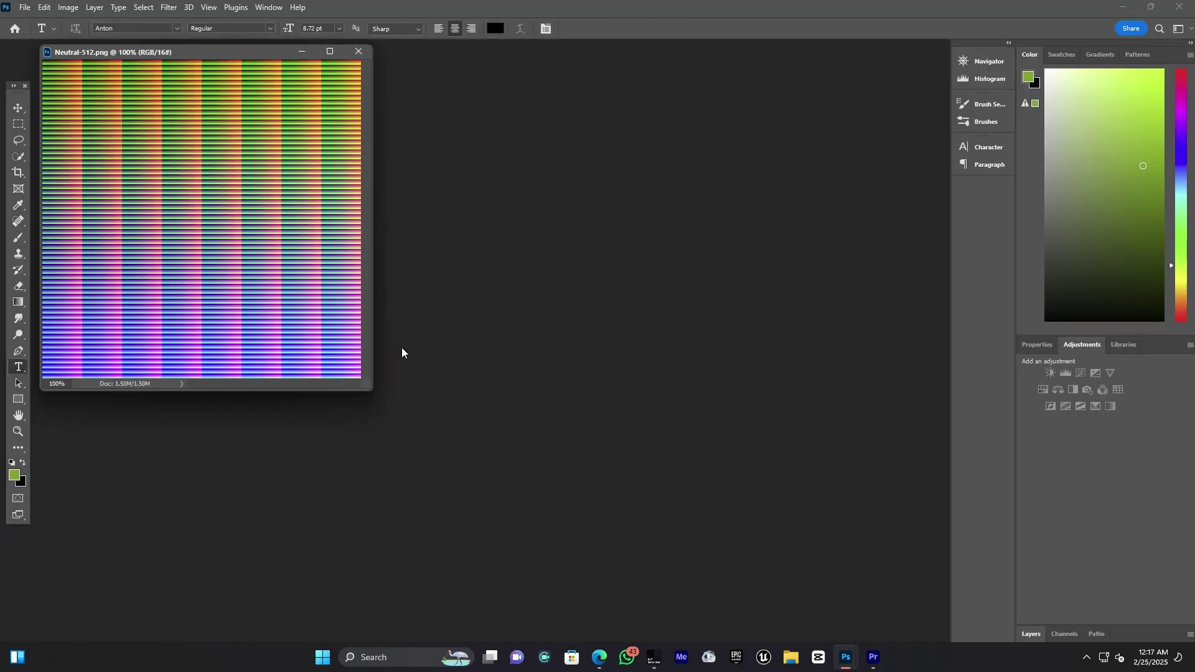
pyautogui.moveTo(269, 55); pyautogui.dragTo(414, 71)
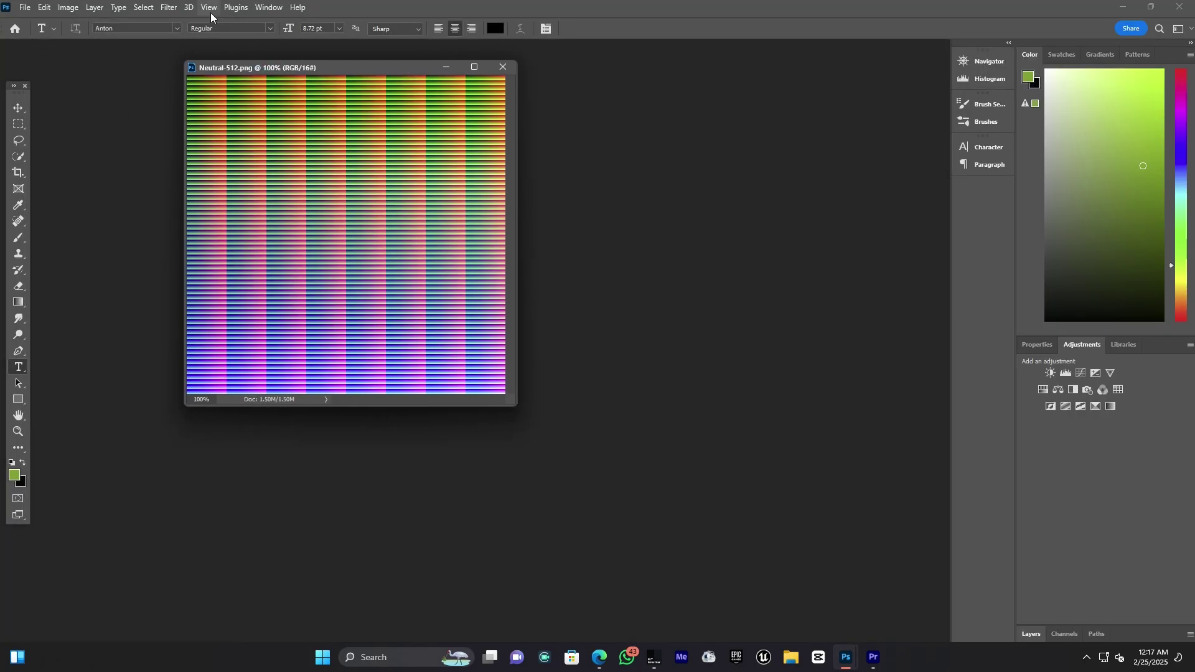
# Apply the Camera Raw Filter to the Neutral-512 image with the settings loaded from MY LUT.xmp in the Pictures folder.
pyautogui.click(168, 7)
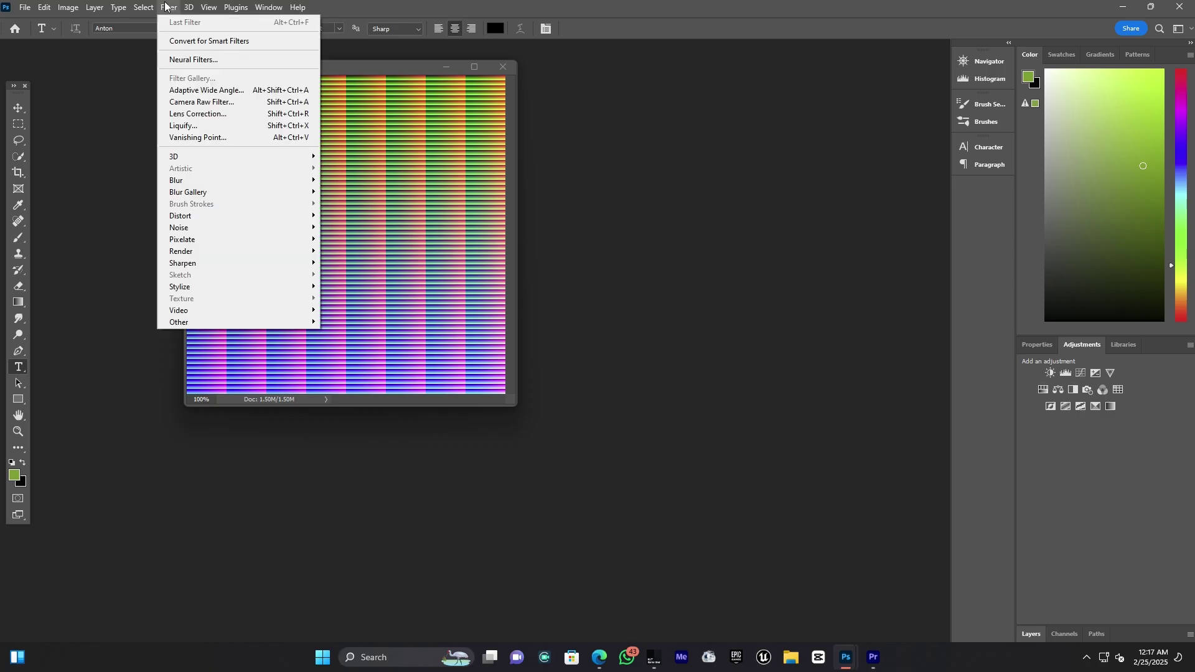
pyautogui.click(237, 104)
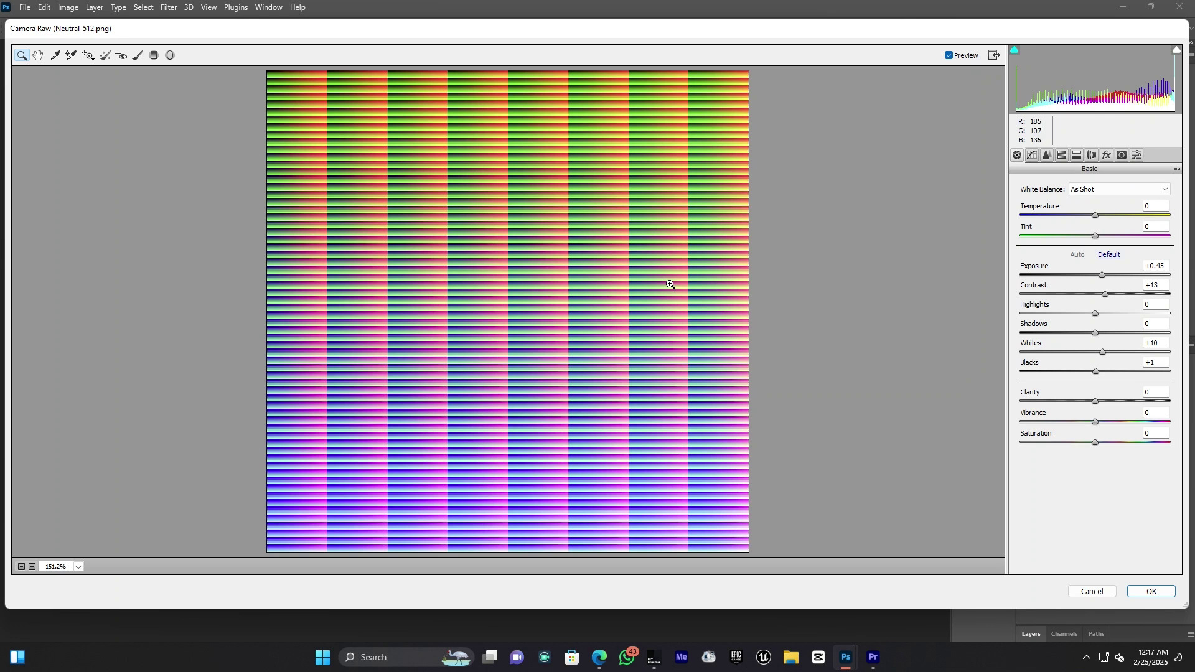
pyautogui.click(1176, 170)
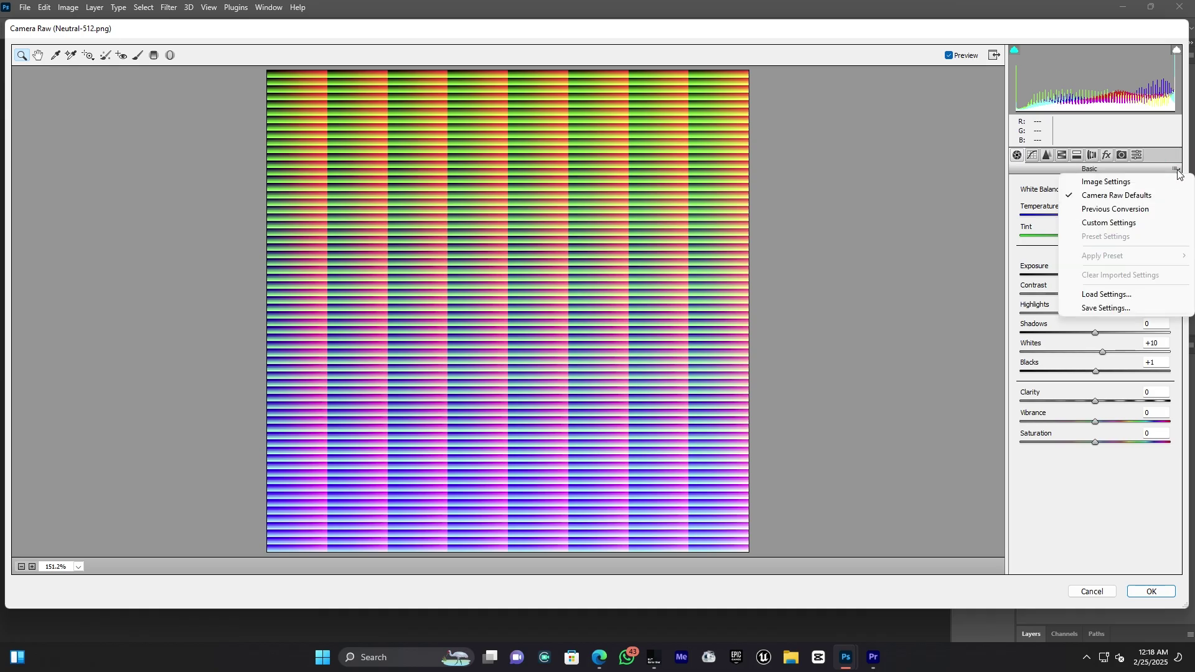
pyautogui.click(1112, 297)
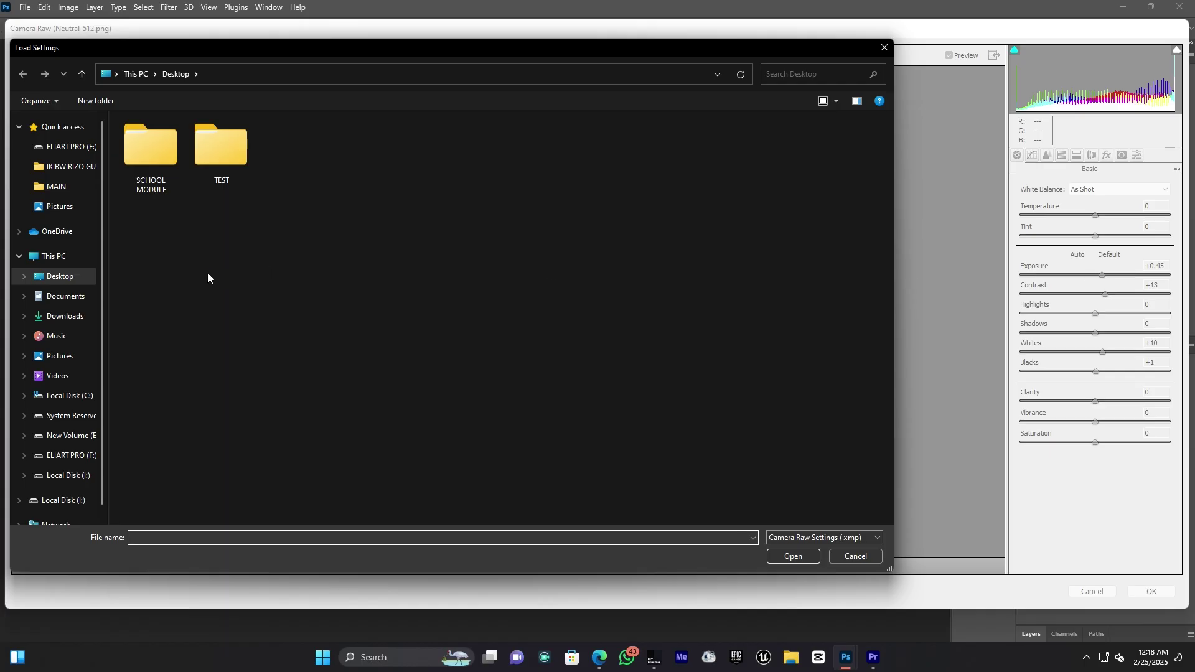
pyautogui.click(74, 354)
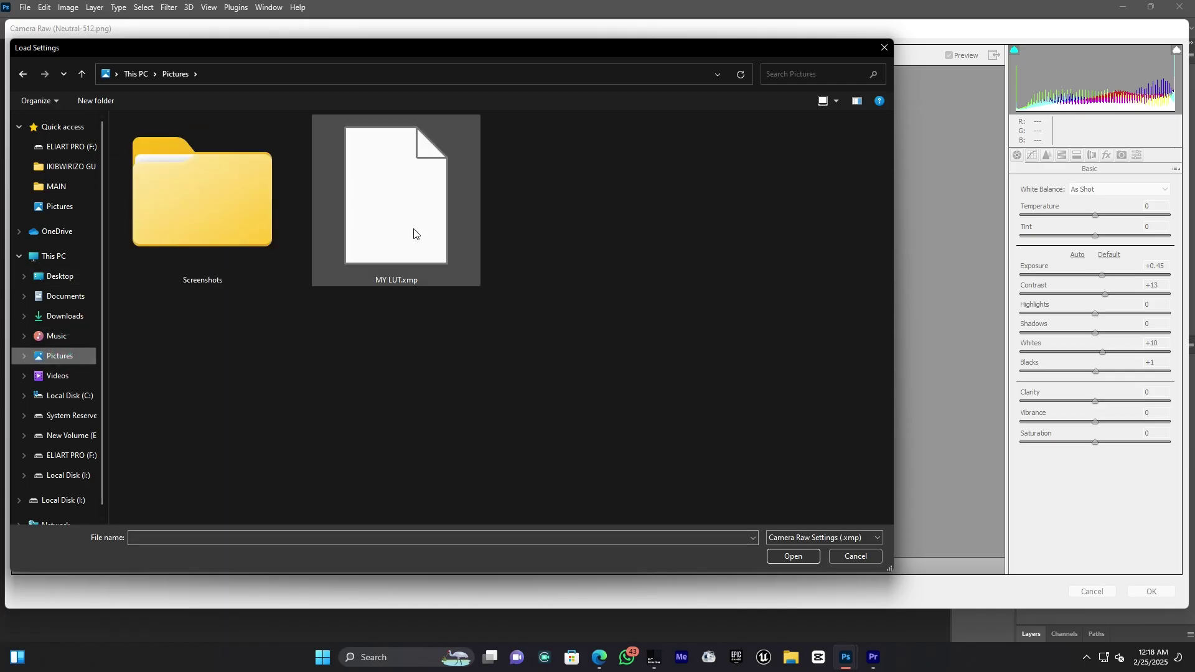
pyautogui.doubleClick(394, 198)
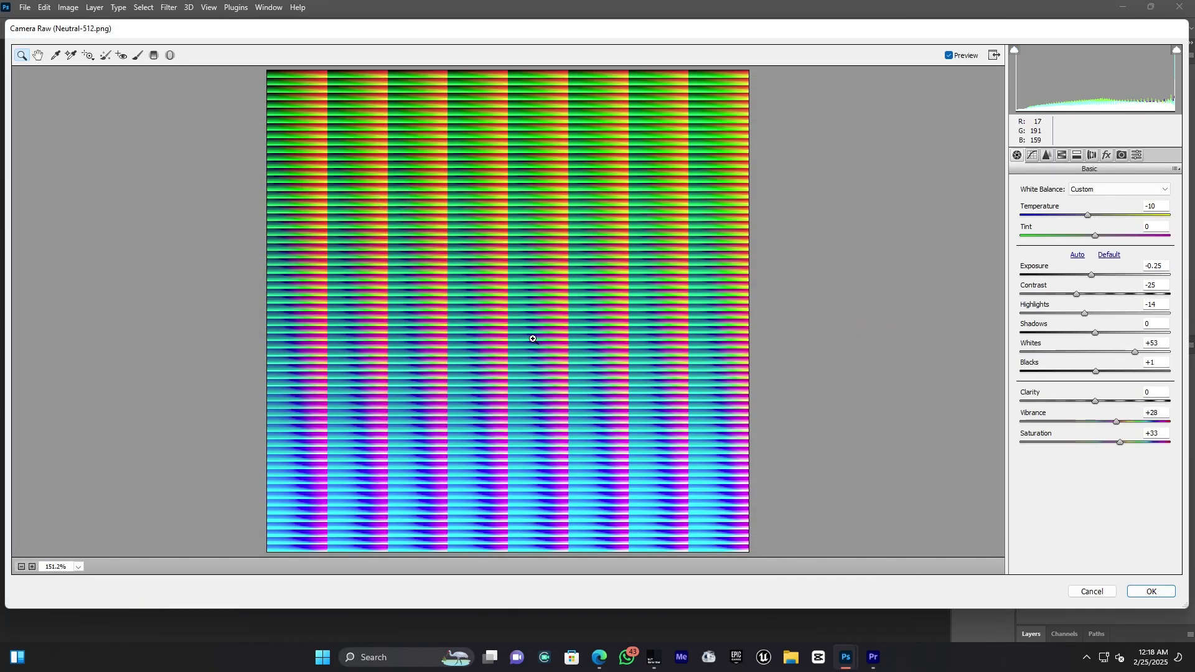
pyautogui.click(1152, 591)
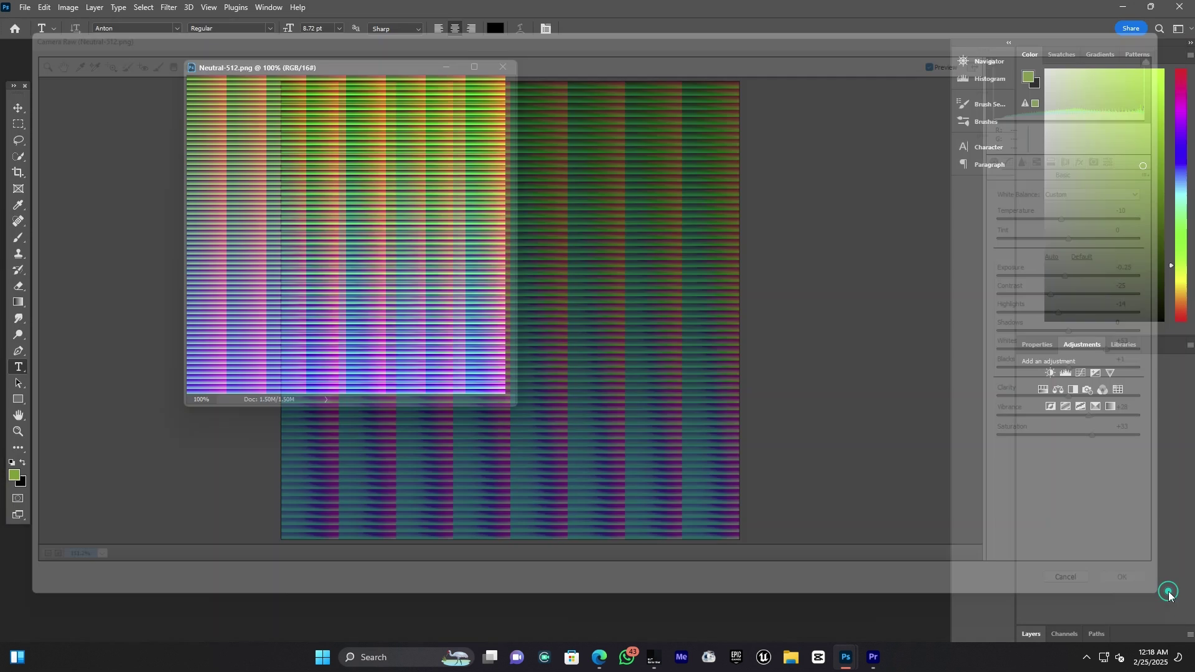
pyautogui.moveTo(406, 68); pyautogui.dragTo(578, 93)
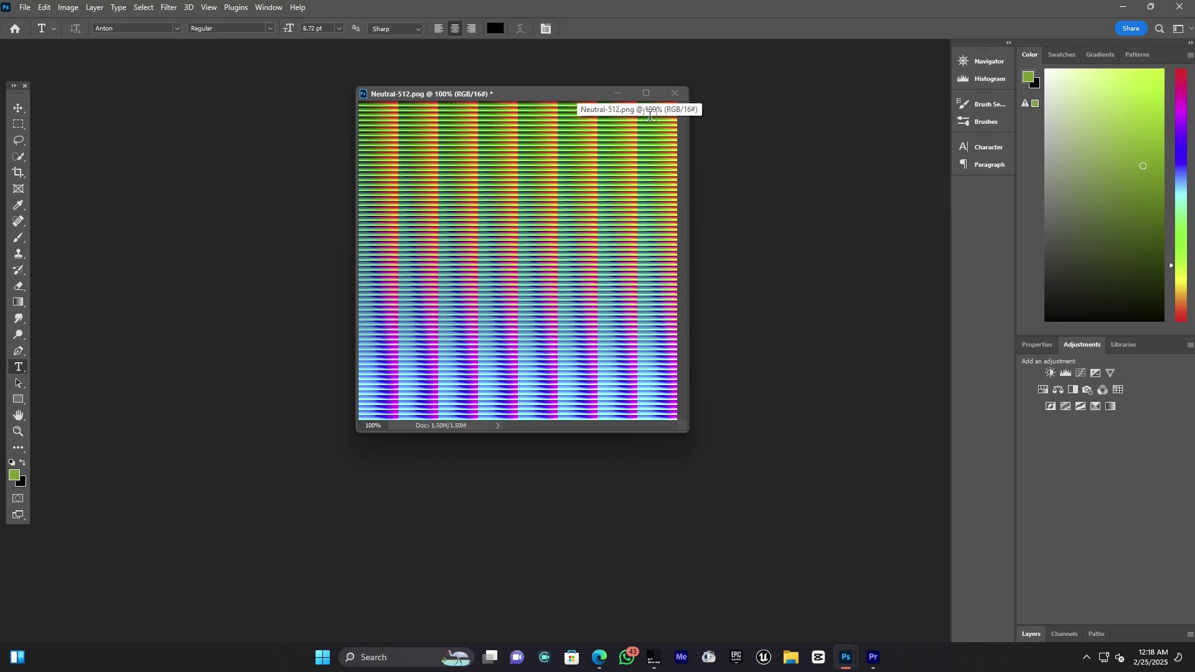
# Save a copy of the graded HALD image as a PNG named PNG IMAGE in Pictures, using the large file size option.
pyautogui.click(26, 7)
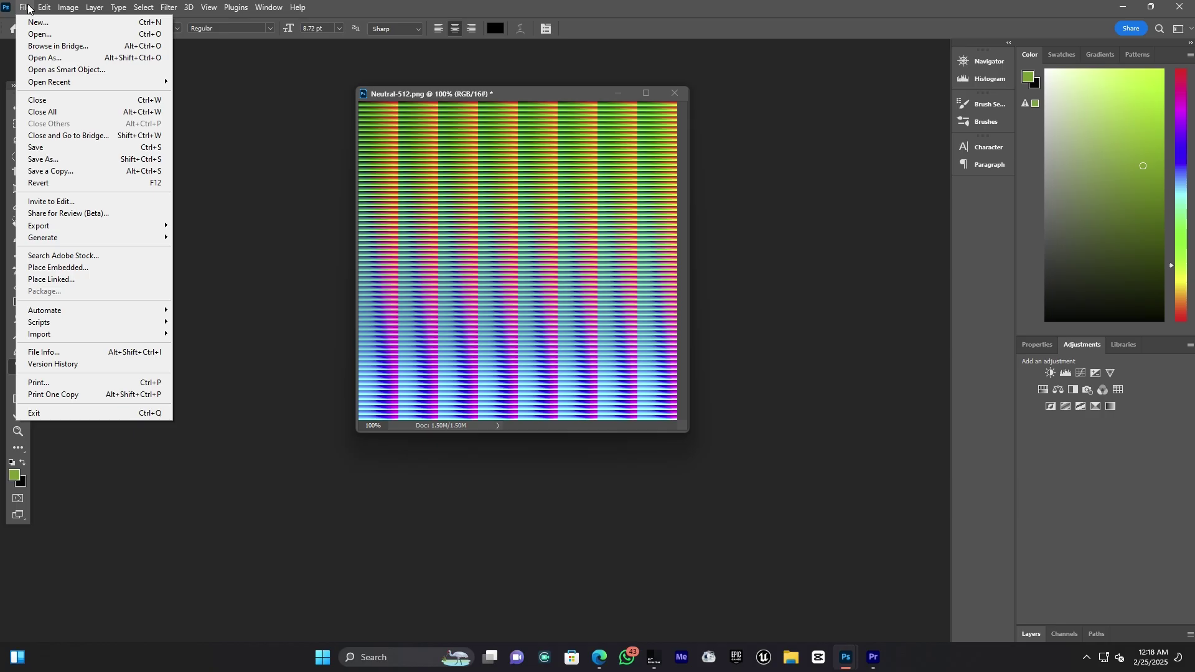
pyautogui.click(62, 171)
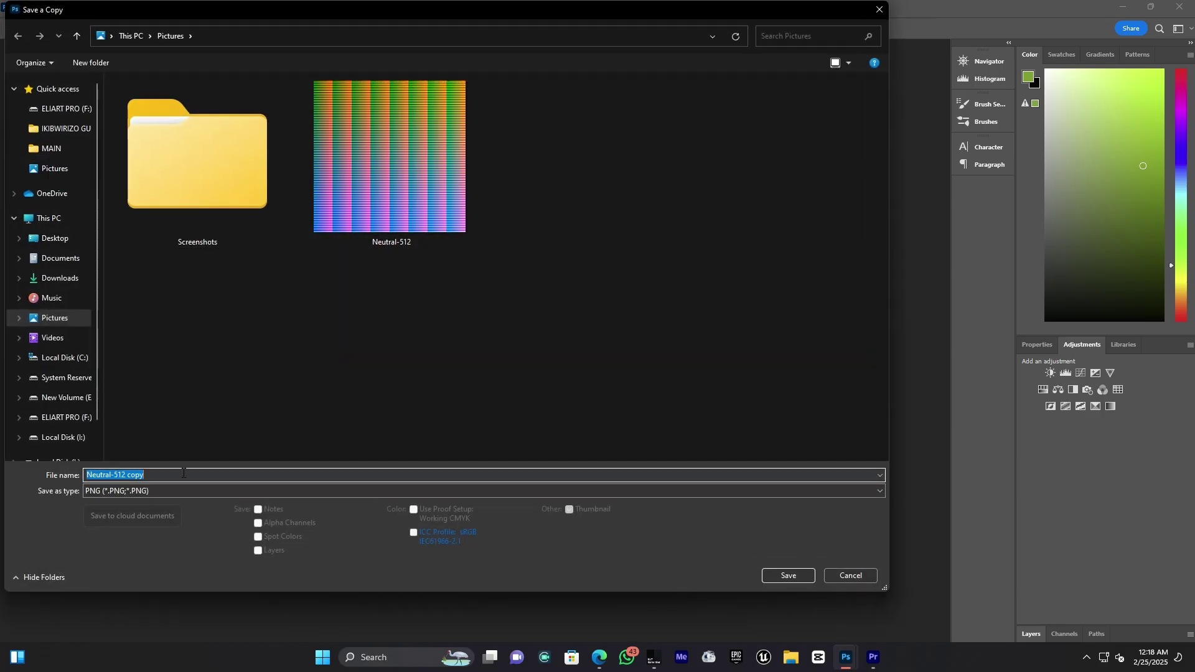
pyautogui.write('PNG')
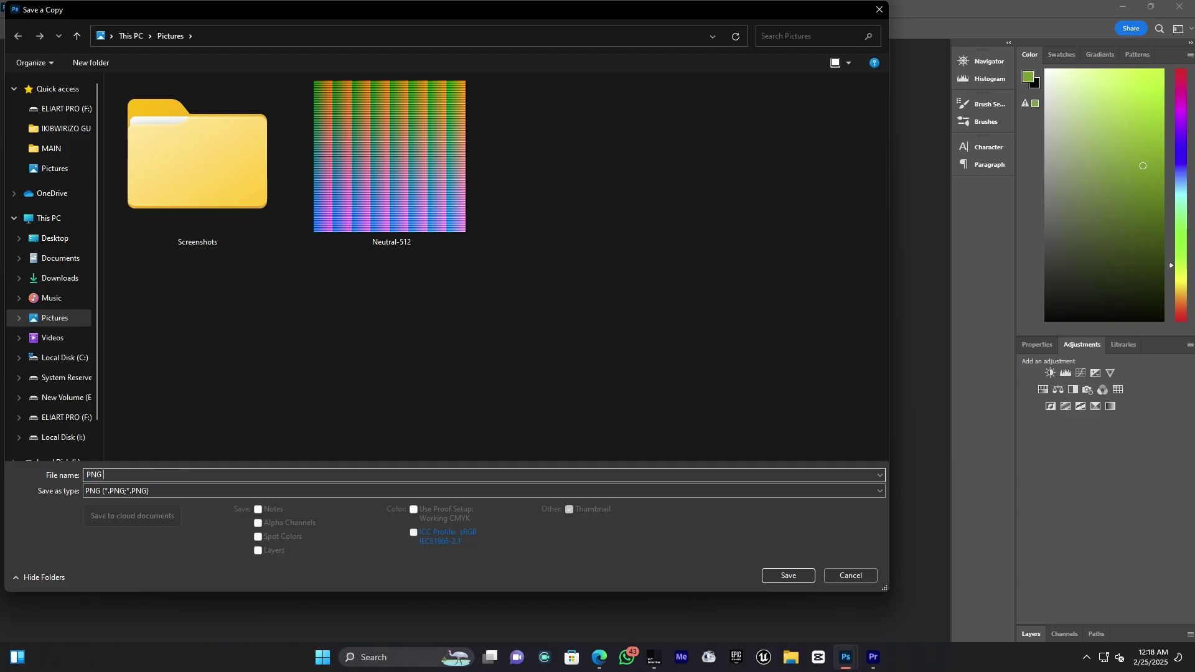
pyautogui.write(' IMAGE')
pyautogui.click(767, 574)
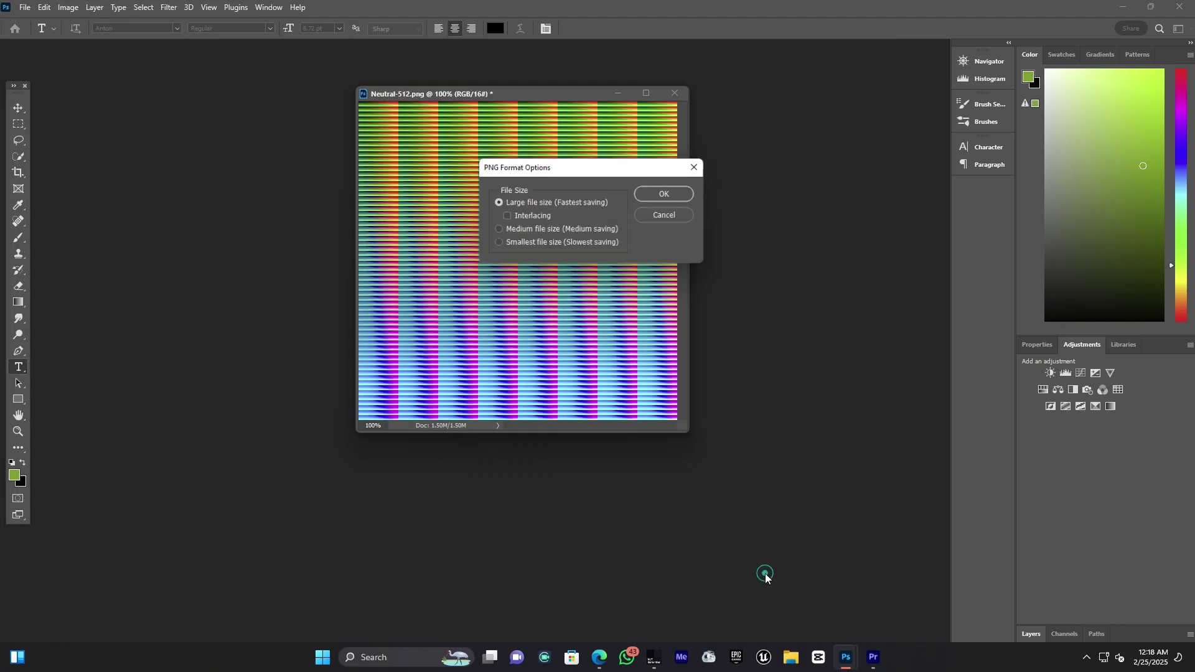
pyautogui.click(676, 194)
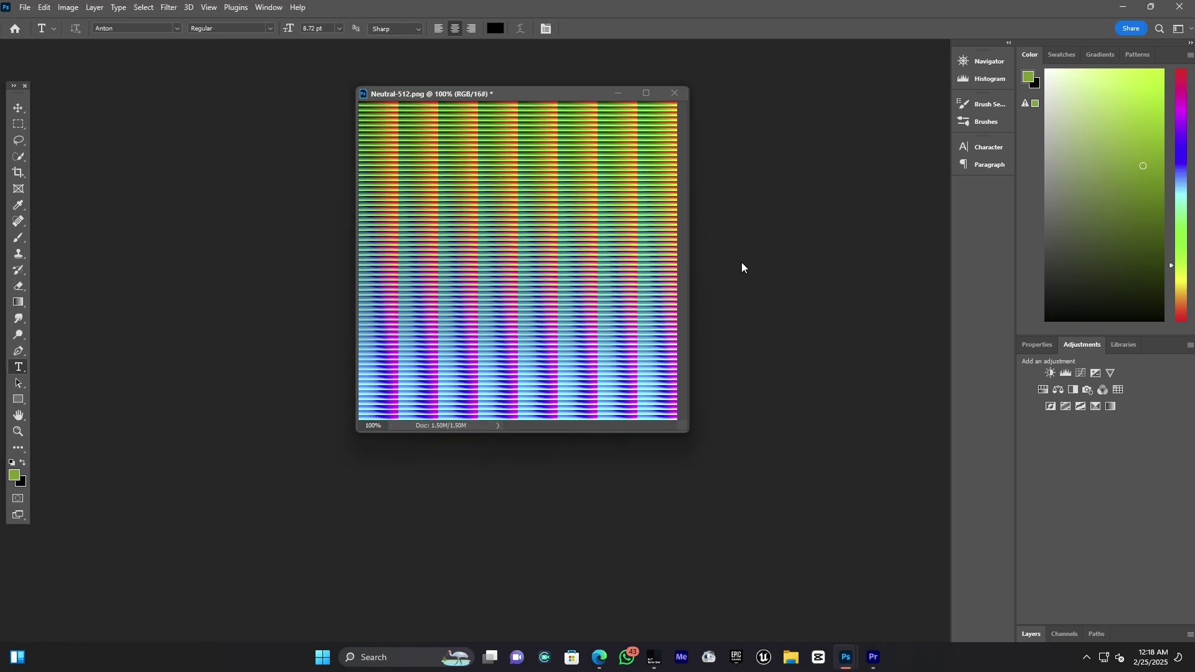
# Switch to IWLTBAP LUT Generator and convert the PNG IMAGE file from the Pictures folder to a CUBE LUT.
pyautogui.click(655, 661)
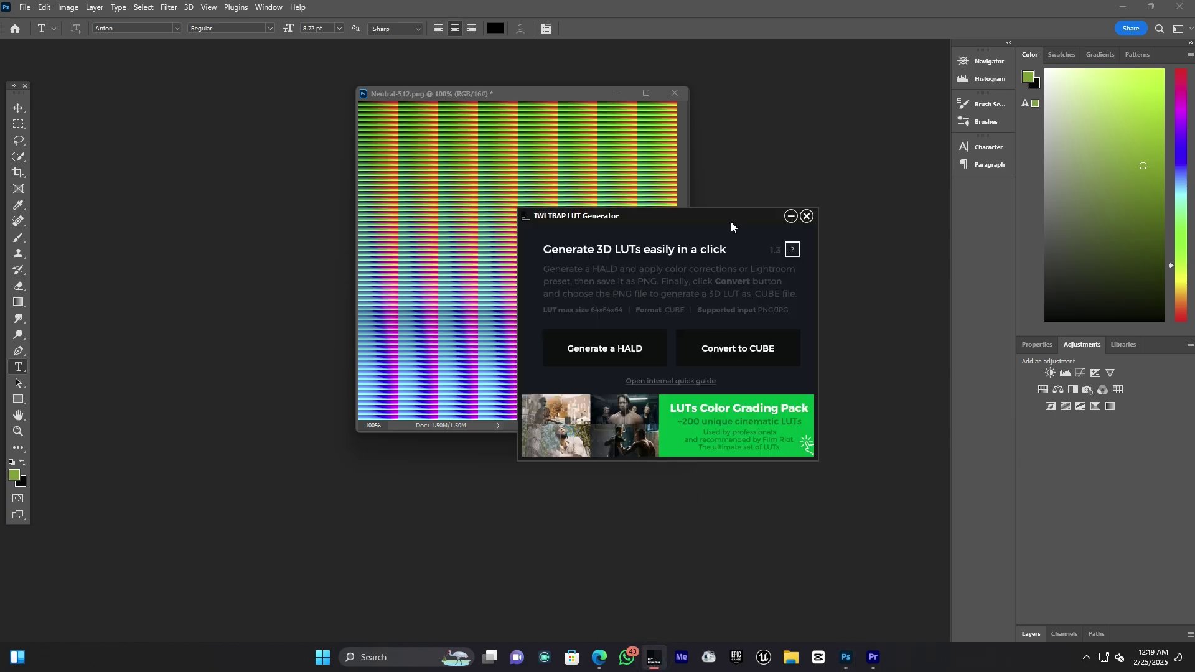
pyautogui.moveTo(730, 221); pyautogui.dragTo(600, 175)
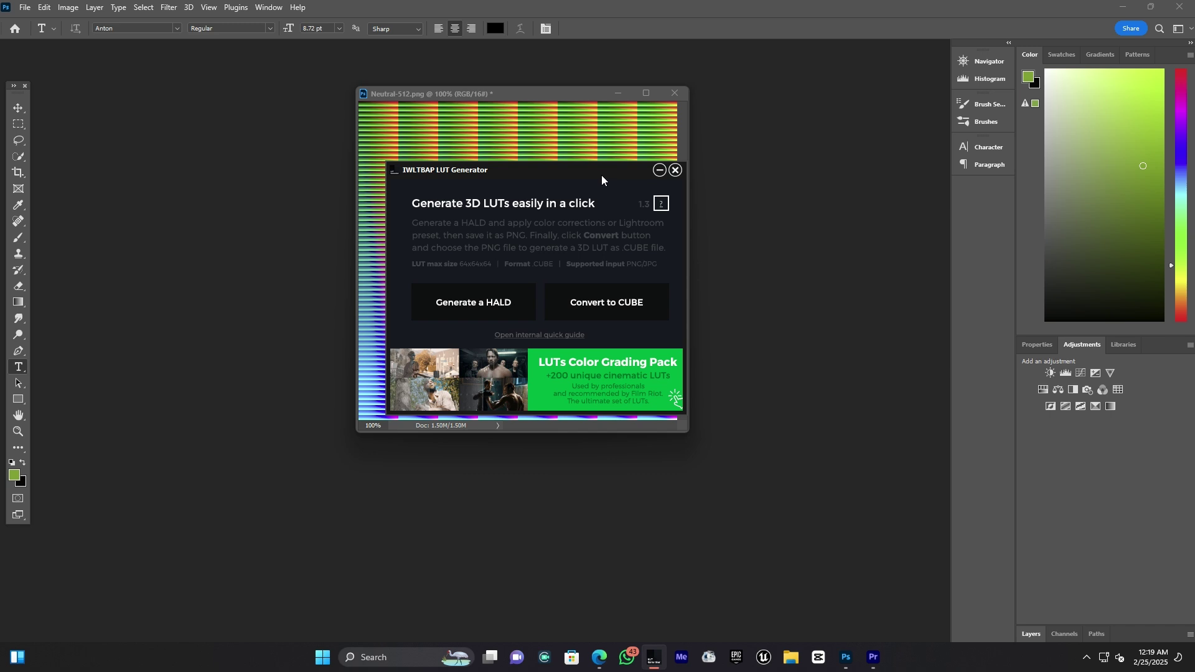
pyautogui.click(622, 309)
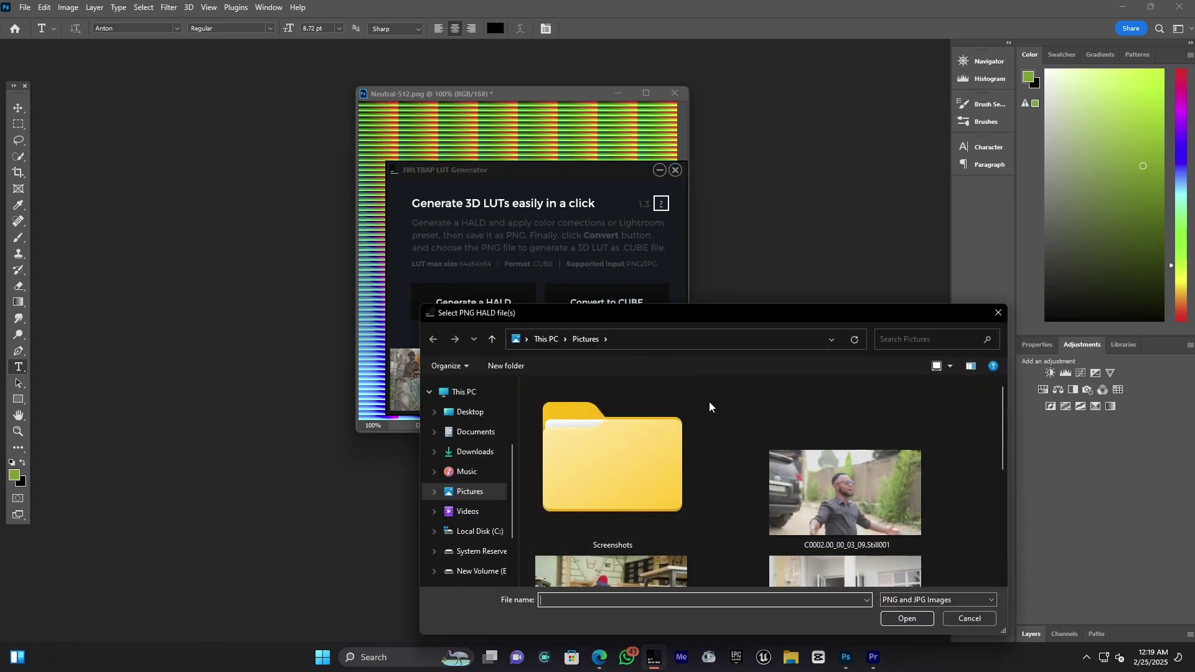
pyautogui.scroll(-5, 708, 402)
pyautogui.click(833, 450)
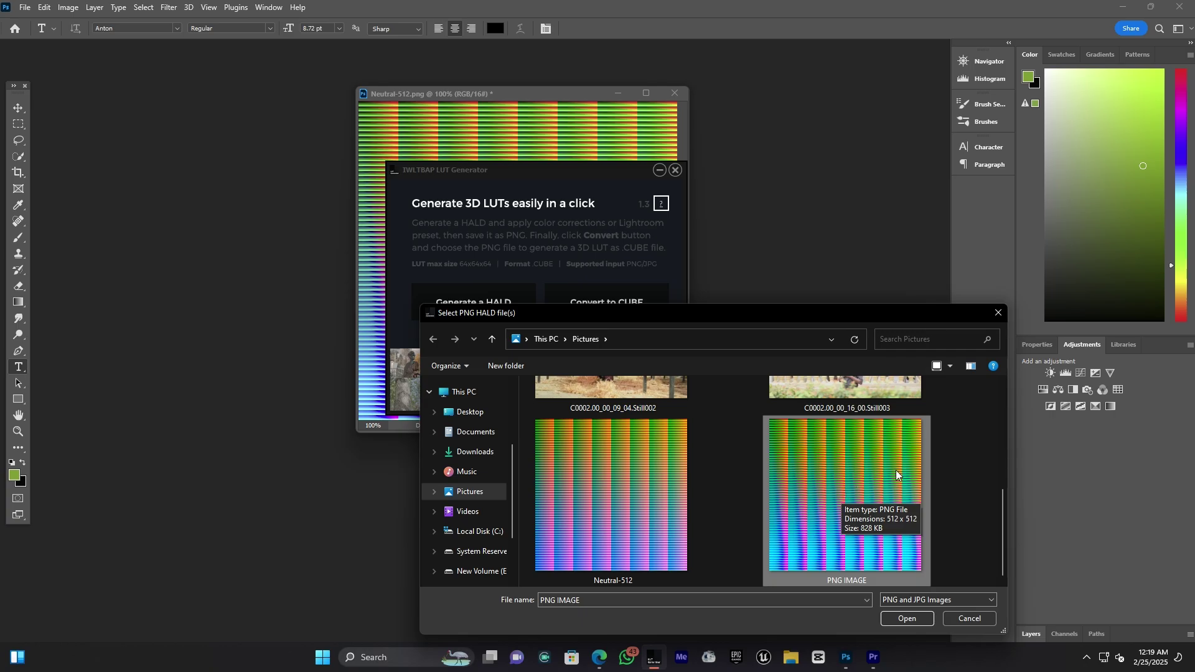
pyautogui.click(920, 618)
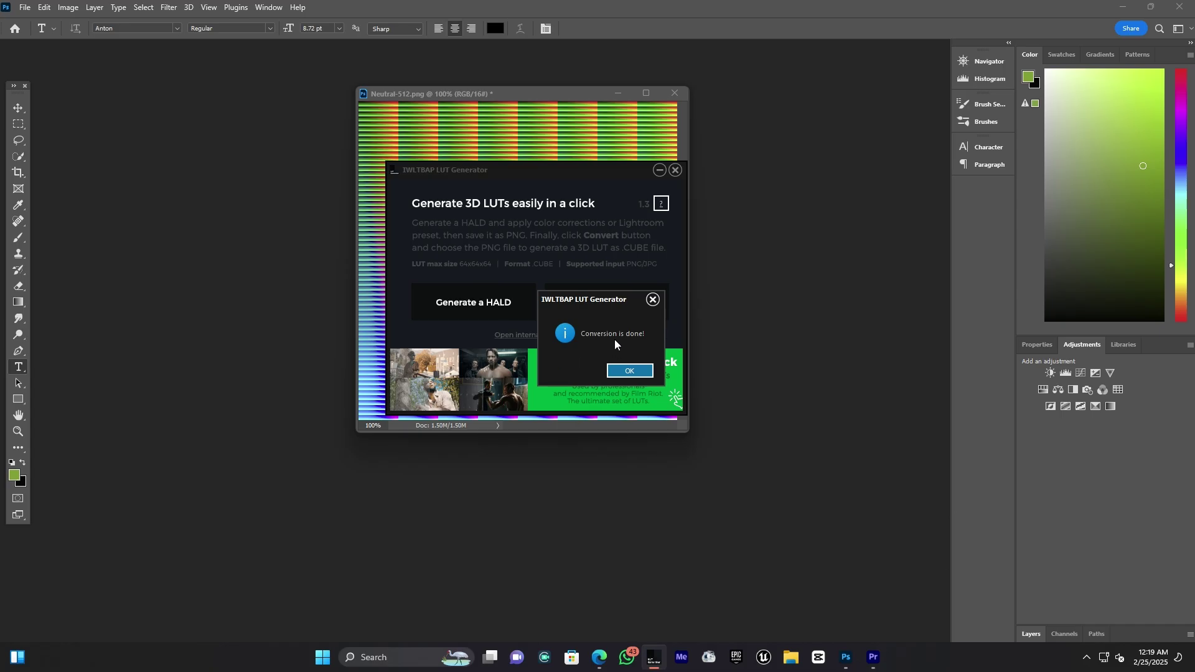
pyautogui.click(630, 371)
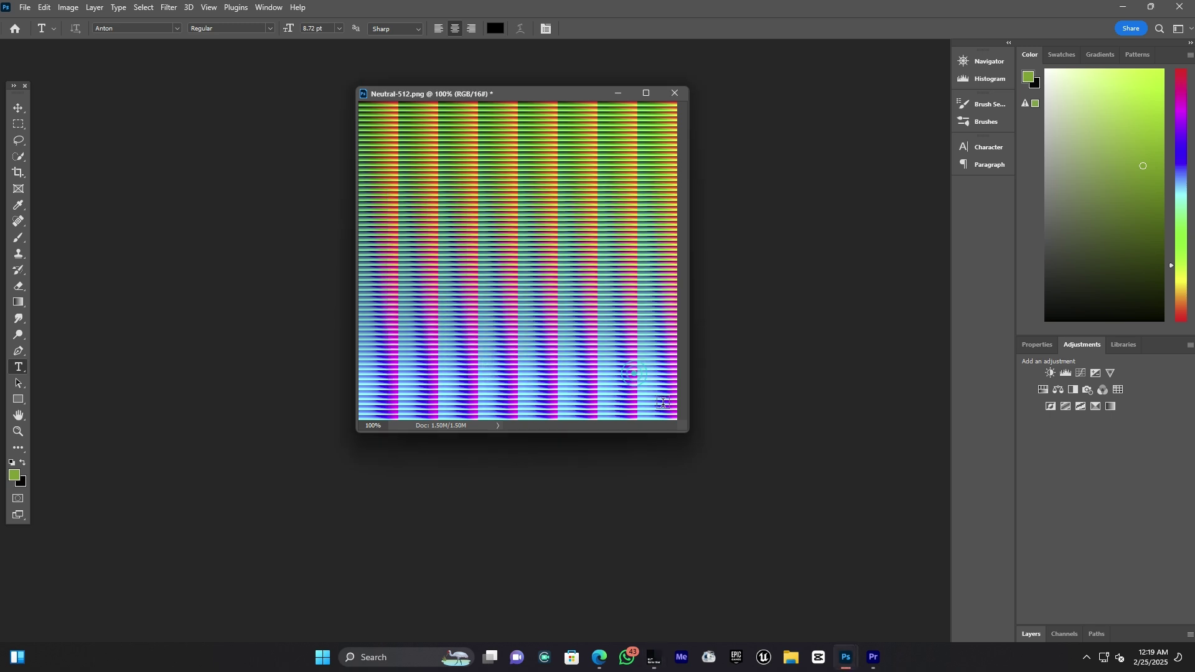
# Switch to Premiere Pro and create a 3840 × 2160 adjustment layer at 25 fps in the project.
pyautogui.click(880, 659)
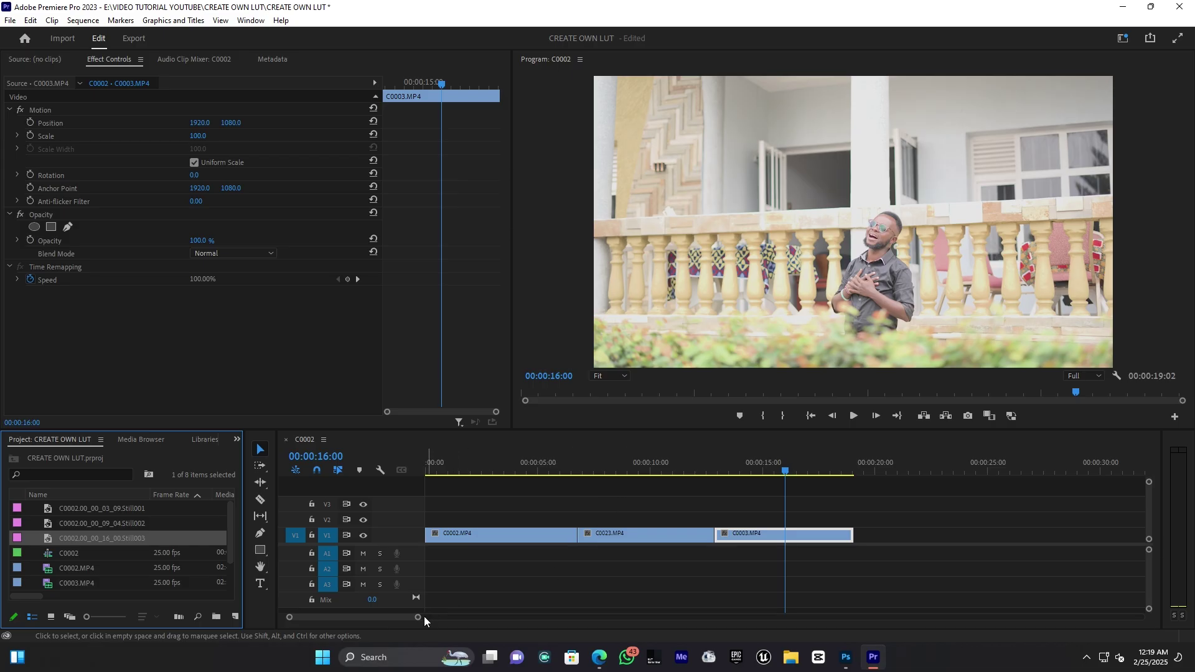
pyautogui.moveTo(419, 618); pyautogui.dragTo(625, 620)
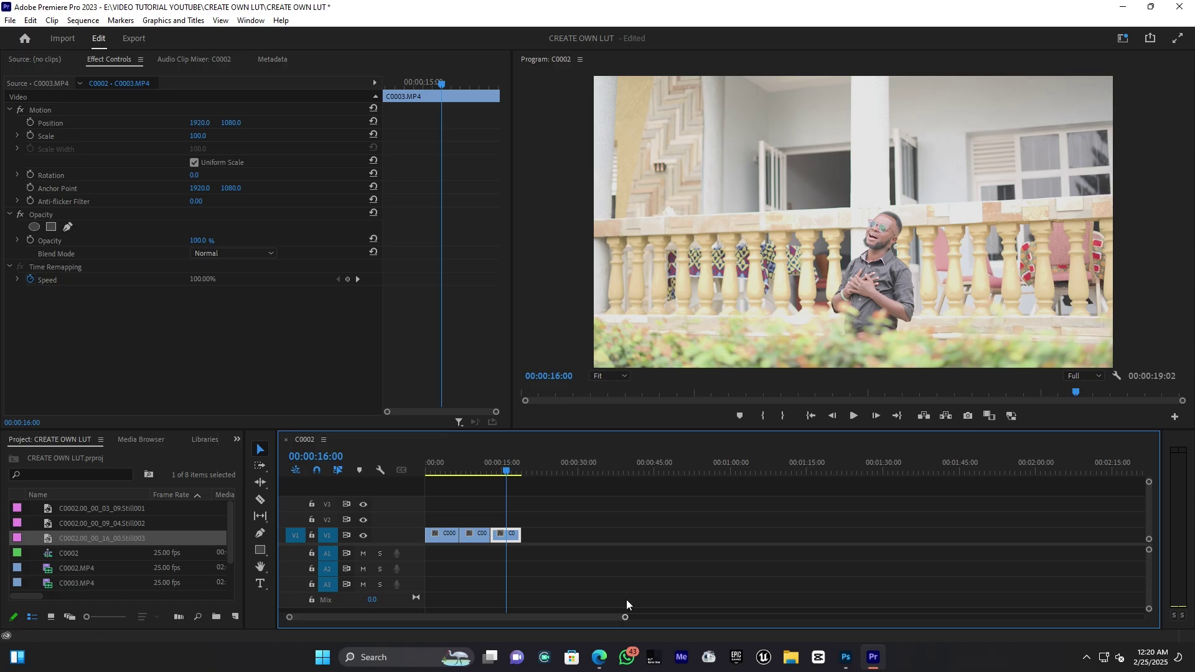
pyautogui.click(234, 619)
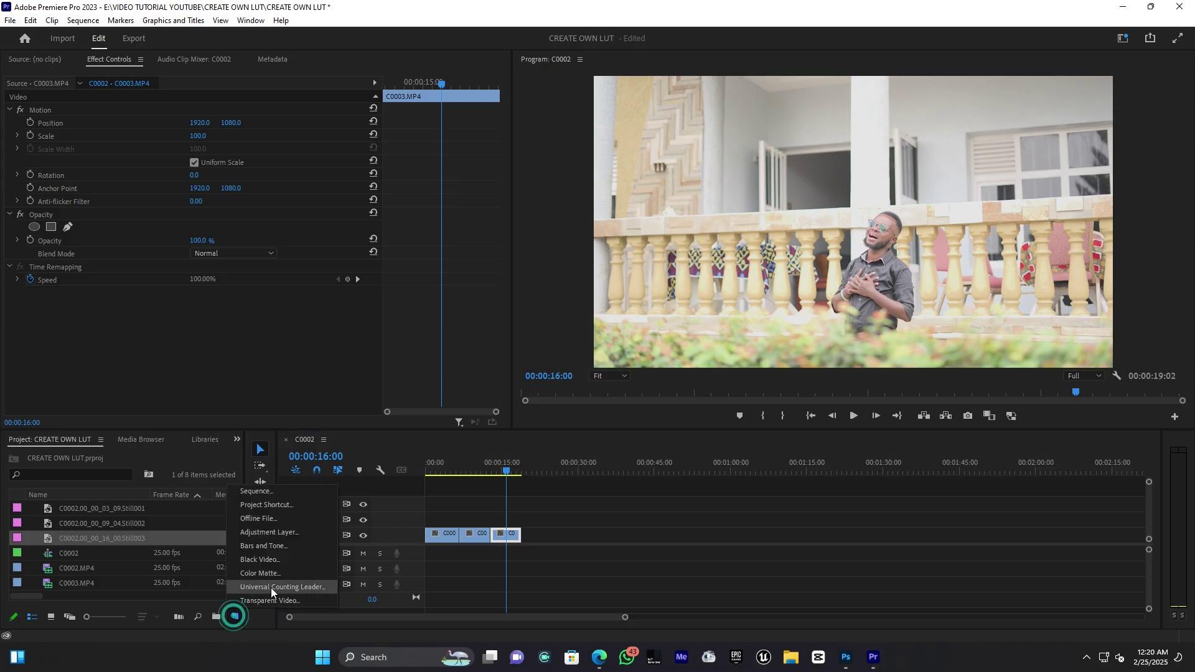
pyautogui.click(299, 534)
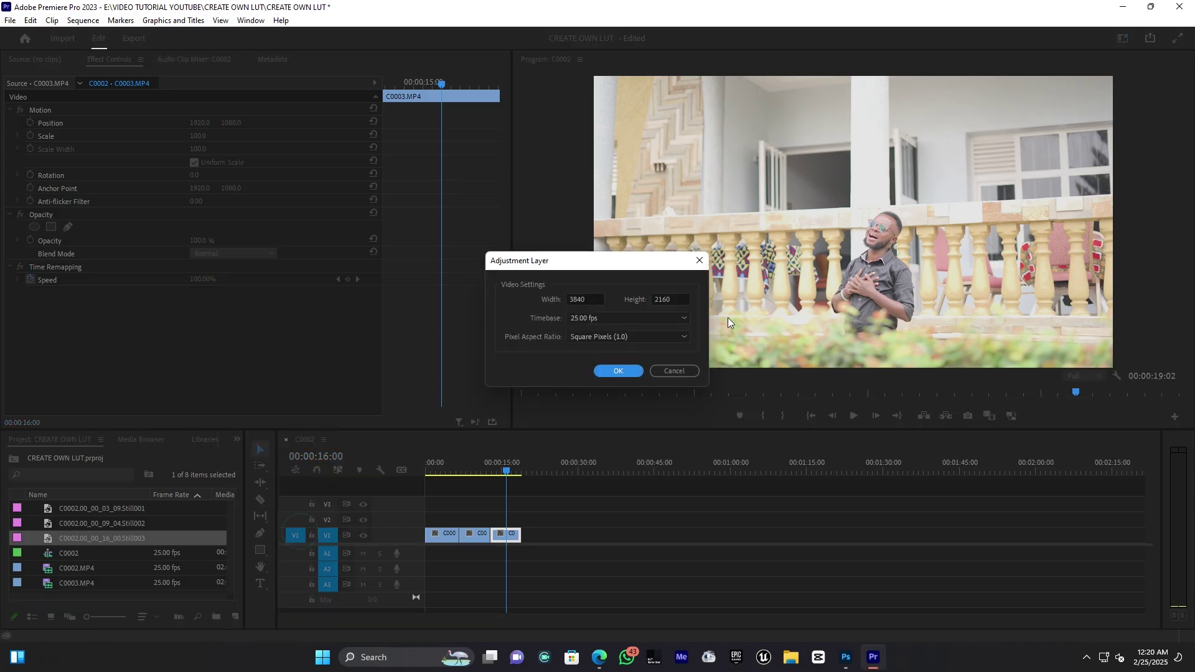
pyautogui.click(615, 371)
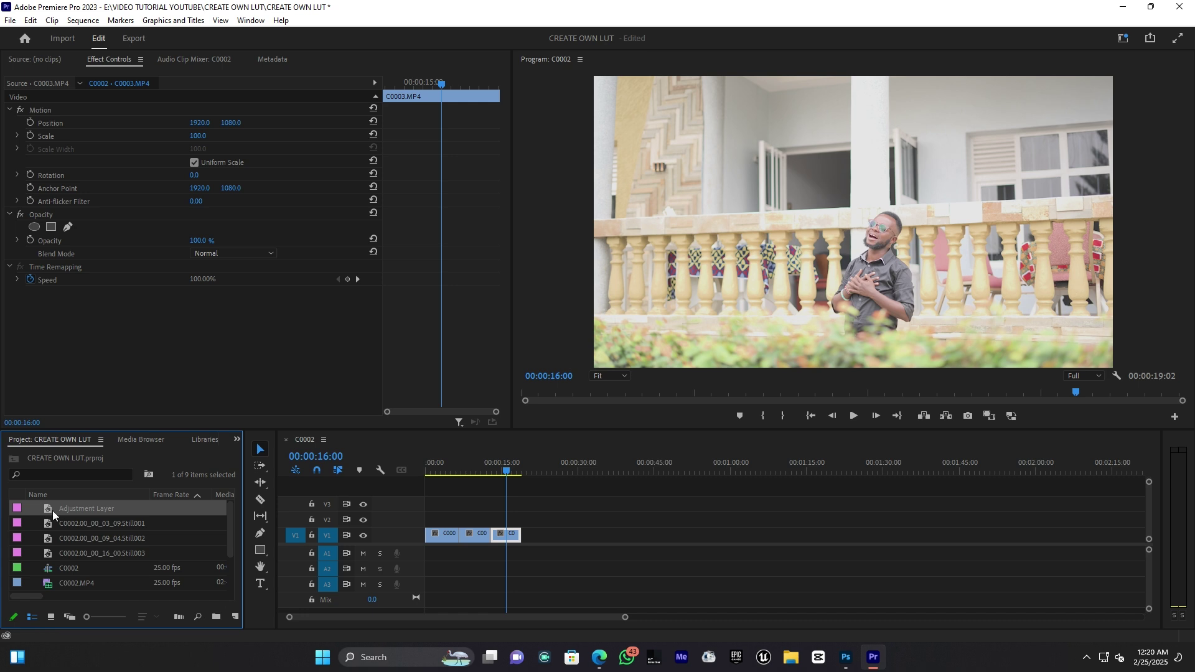
# Place the adjustment layer on track V2 across all three clips, and select it with the playhead at 00:00:04:04.
pyautogui.moveTo(50, 512); pyautogui.dragTo(529, 524)
pyautogui.moveTo(477, 461); pyautogui.dragTo(447, 476)
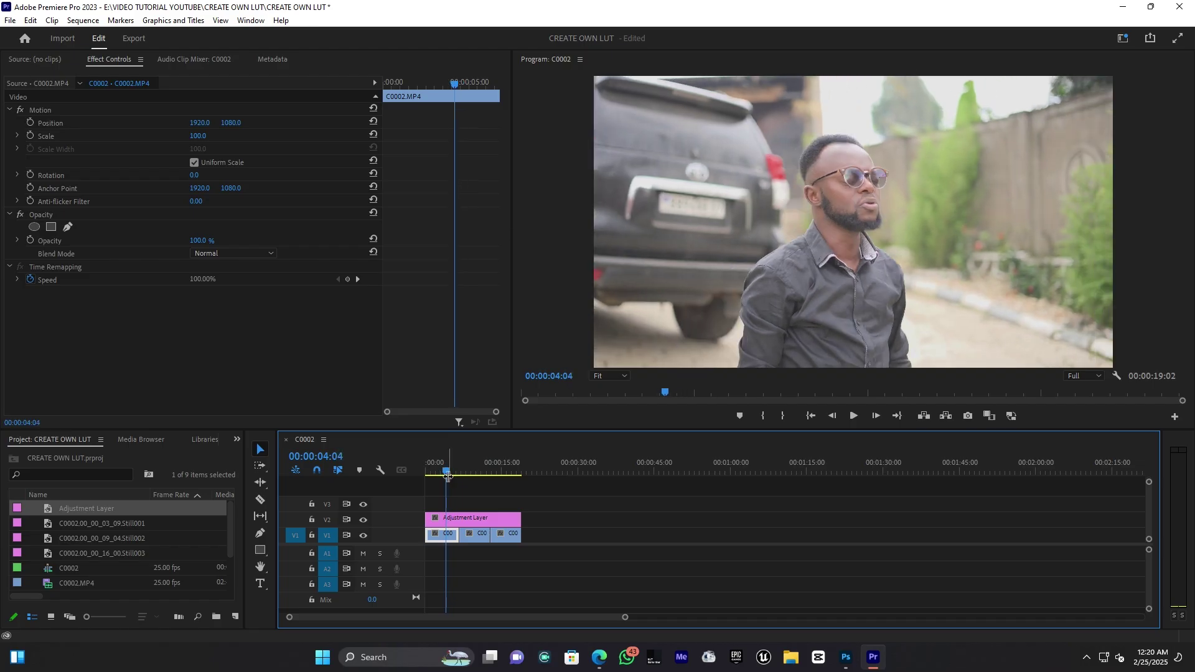
pyautogui.click(469, 522)
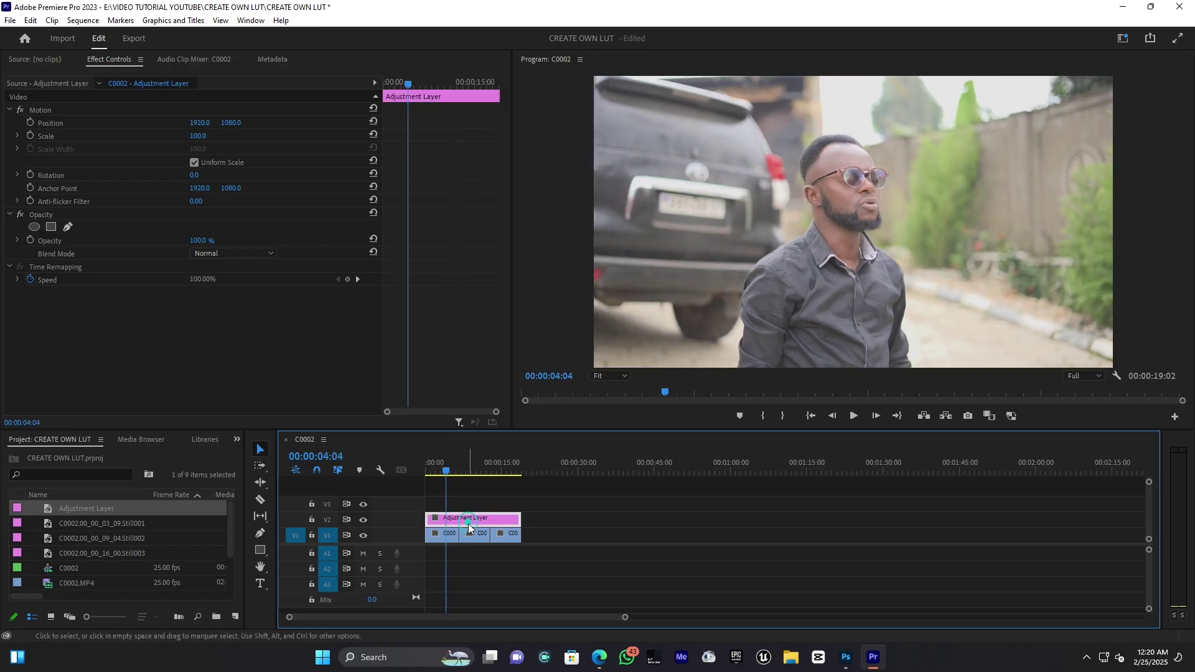
# In the Color workspace, load PNG IMAGE.cube from the Pictures folder as the adjustment layer's Input LUT under Basic Correction.
pyautogui.click(1123, 38)
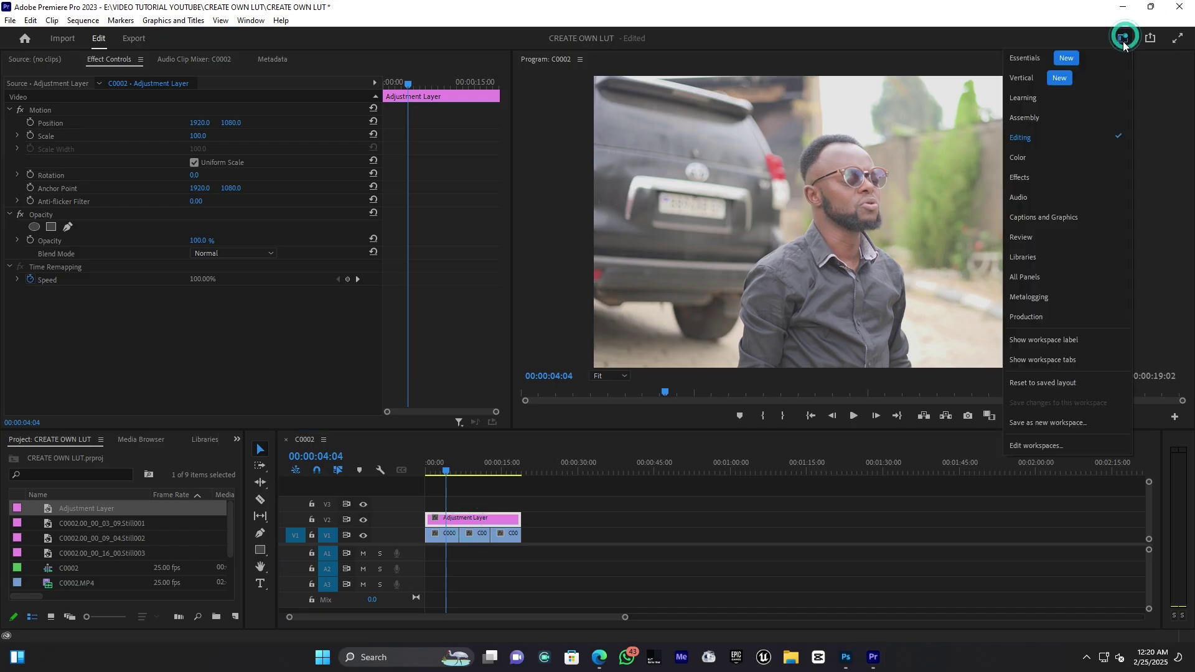
pyautogui.click(1033, 158)
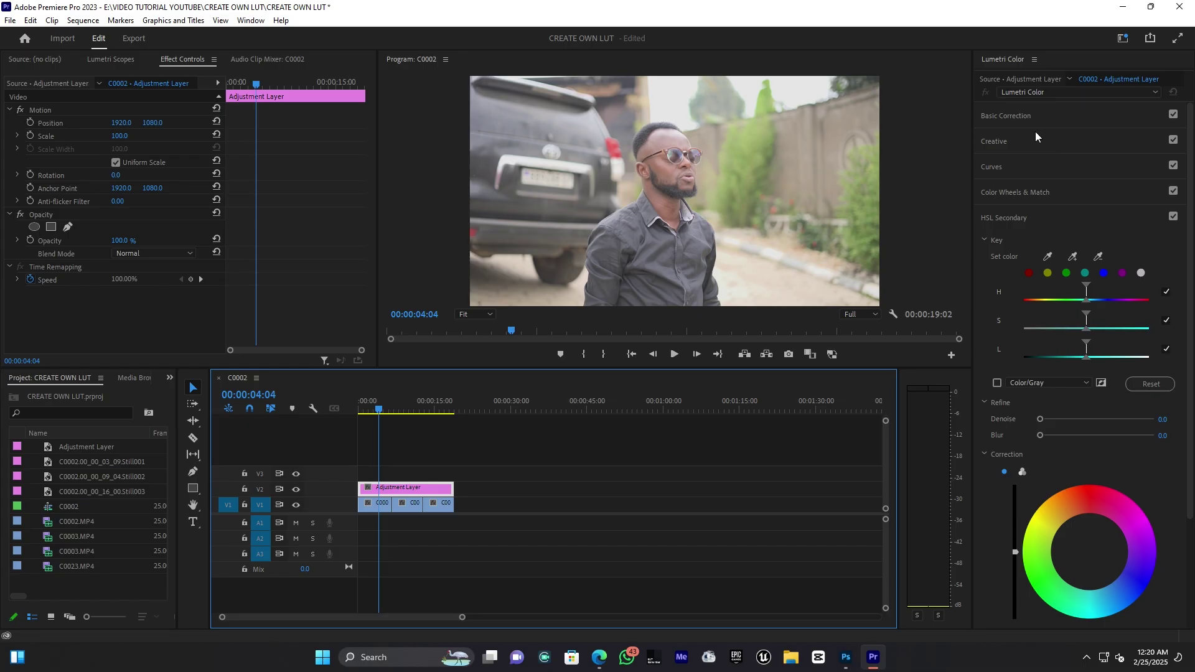
pyautogui.click(1015, 114)
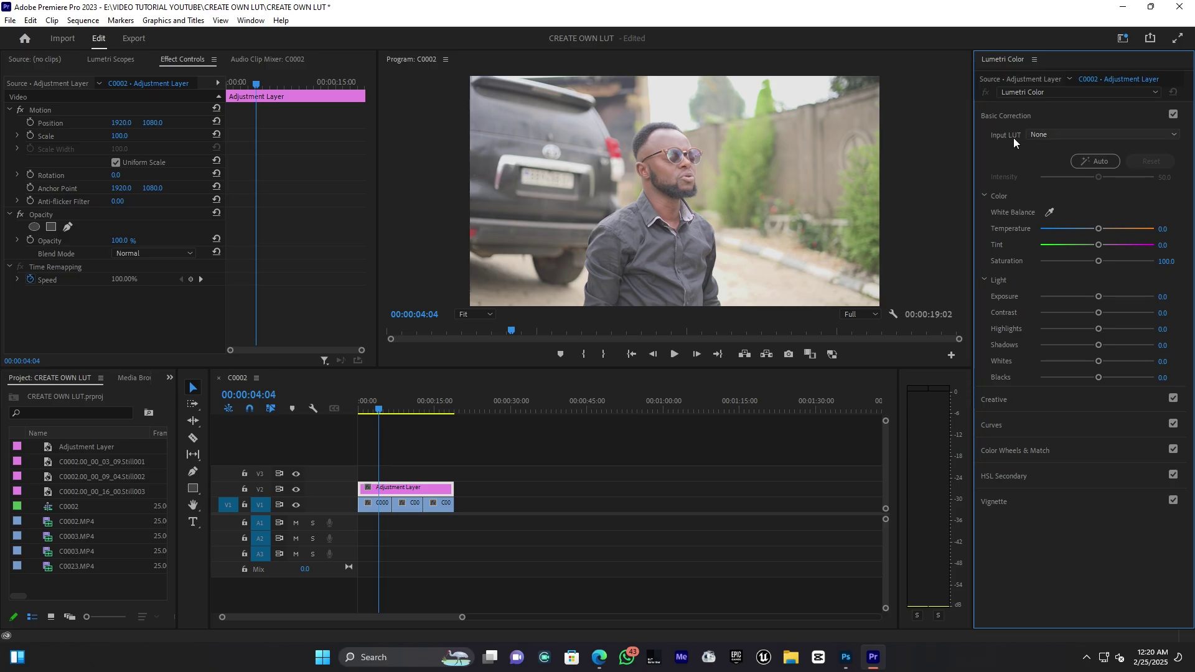
pyautogui.click(1172, 136)
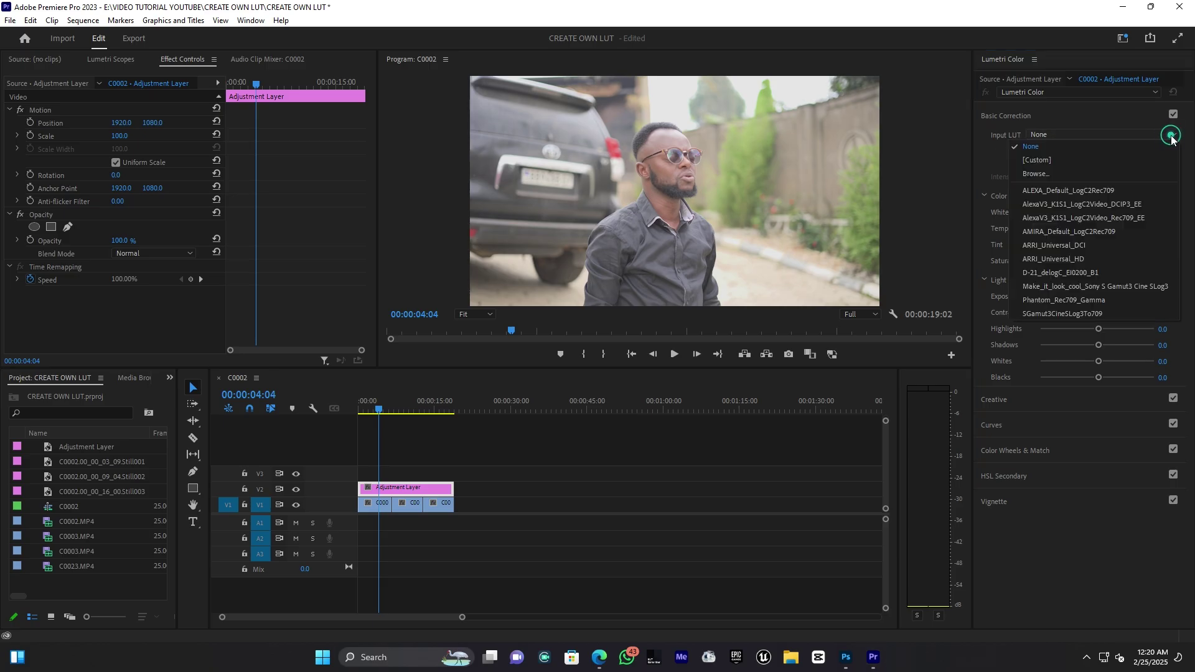
pyautogui.click(1052, 171)
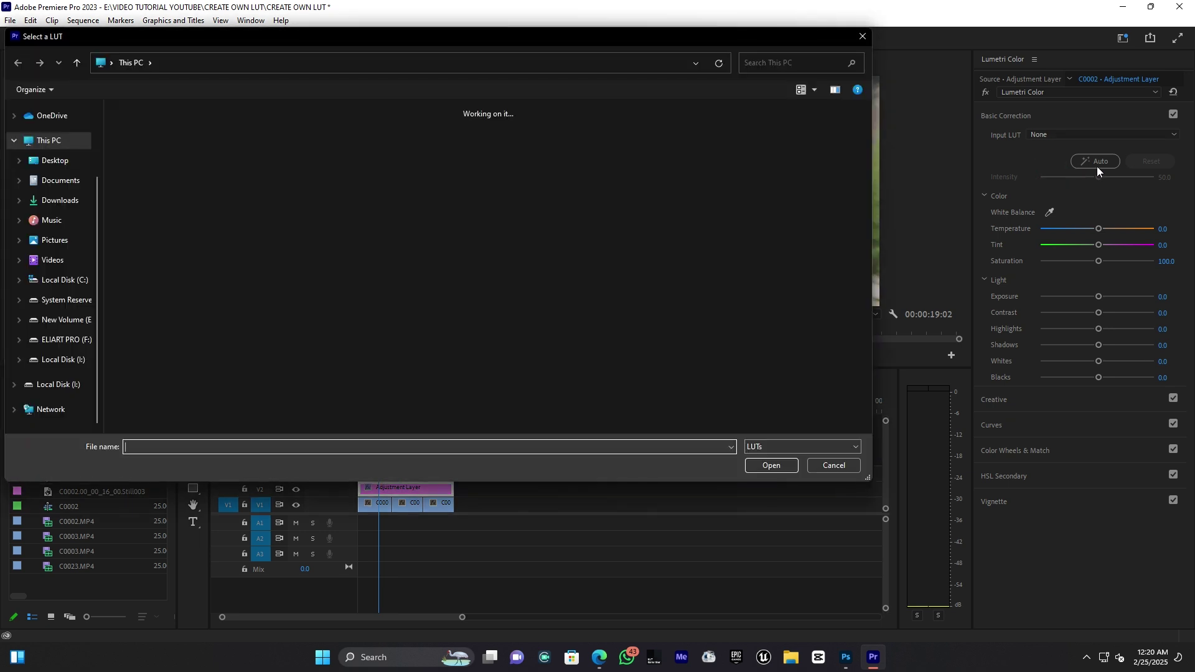
pyautogui.click(62, 242)
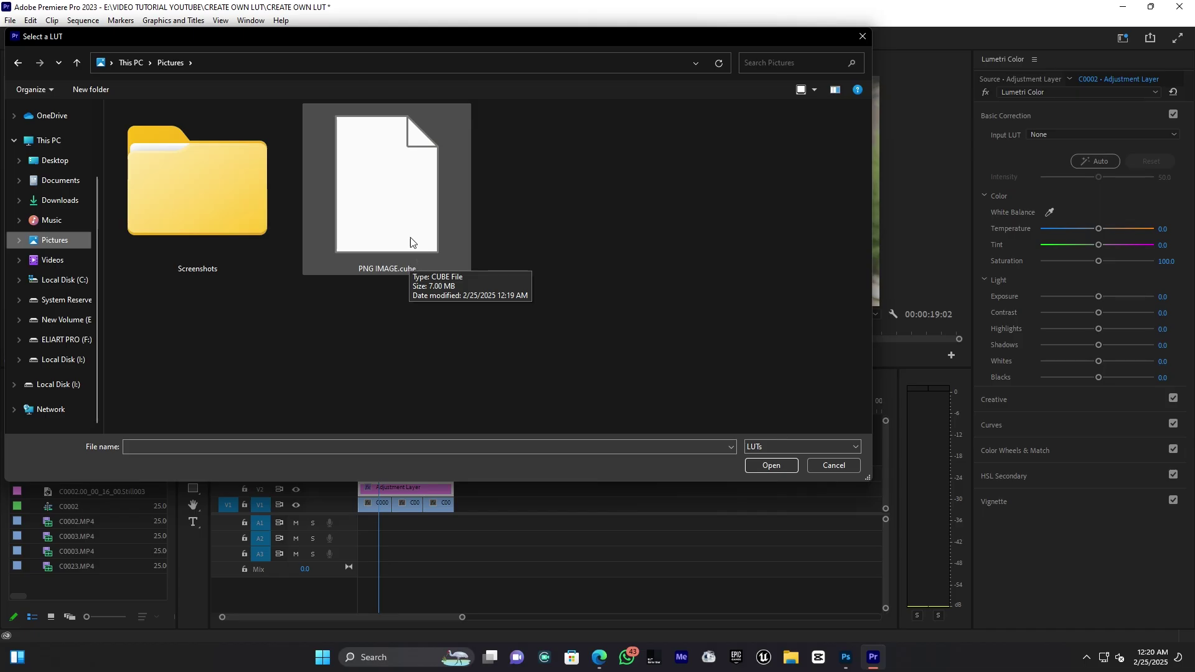
pyautogui.click(366, 169)
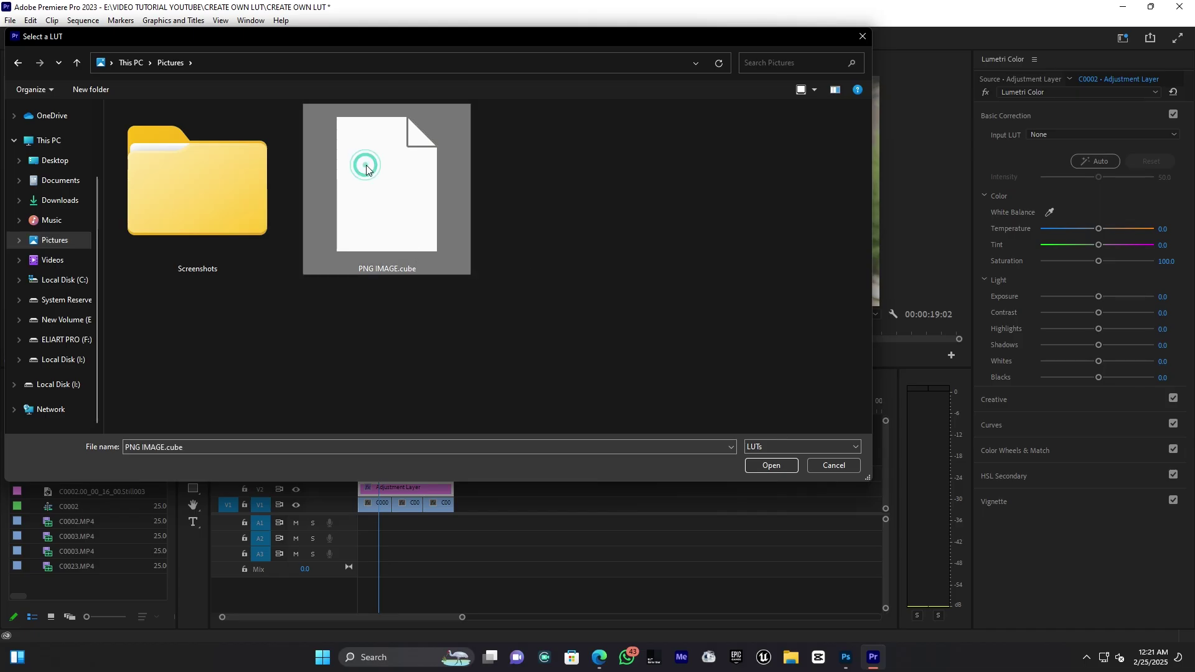
pyautogui.click(771, 466)
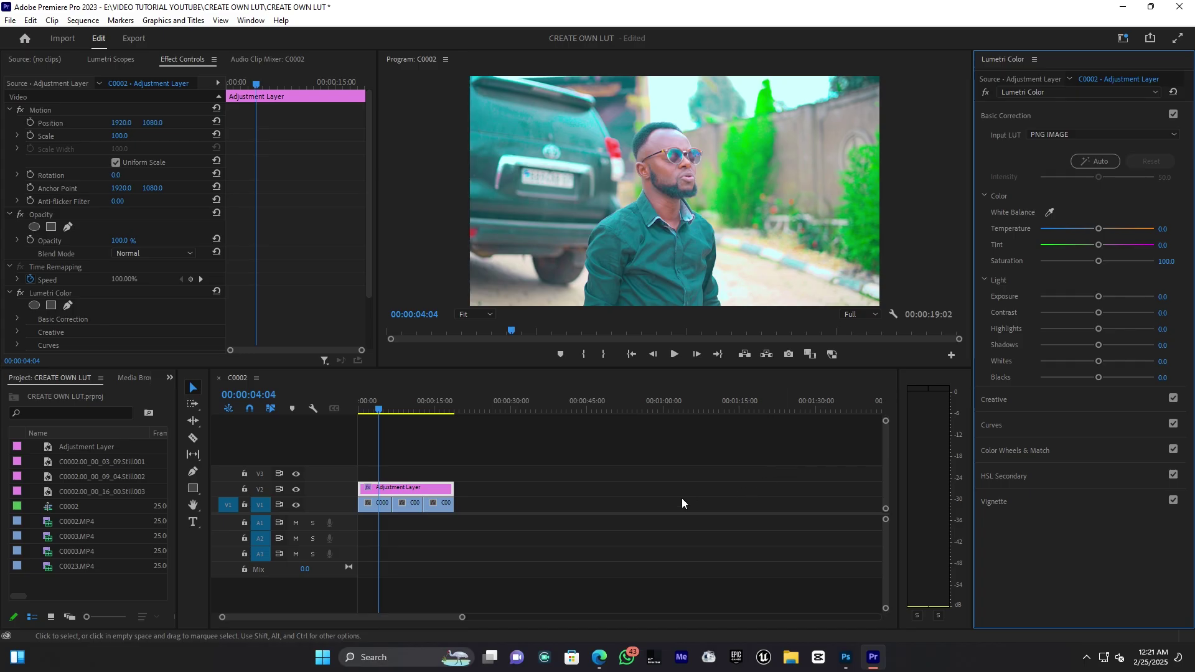
# Play part of the first clip with the LUT, and check the second clip at 00:00:09:08 and the third at 00:00:13:06.
pyautogui.click(459, 617)
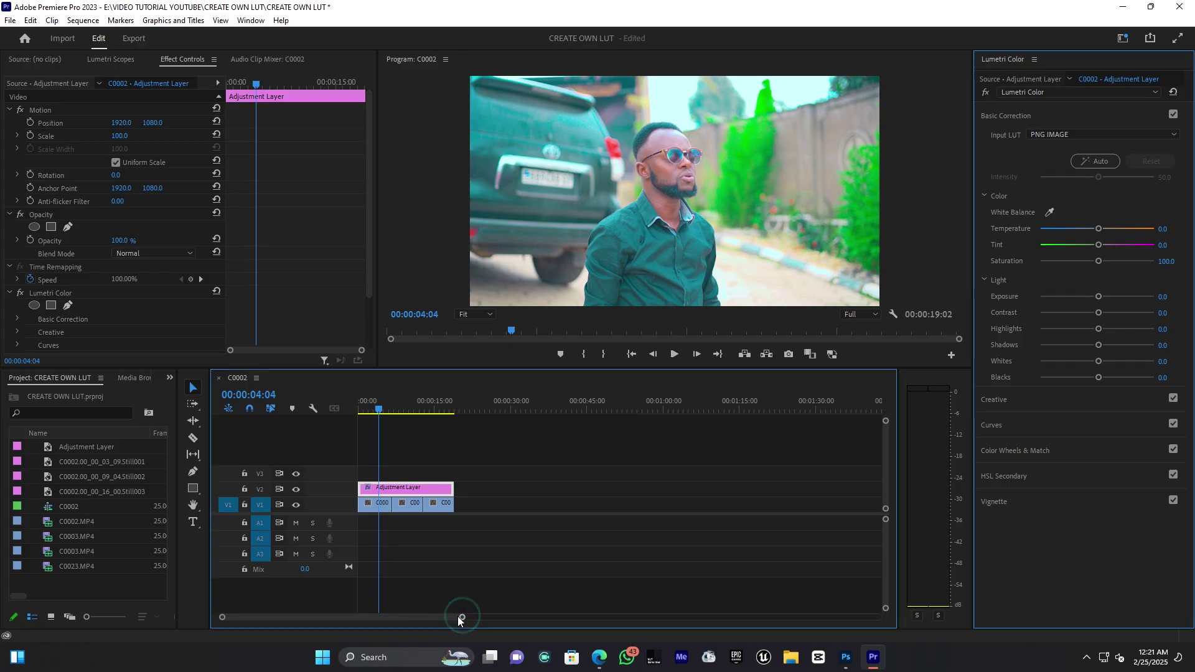
pyautogui.scroll(2, 459, 617)
pyautogui.moveTo(377, 617); pyautogui.dragTo(321, 617)
pyautogui.press('space')
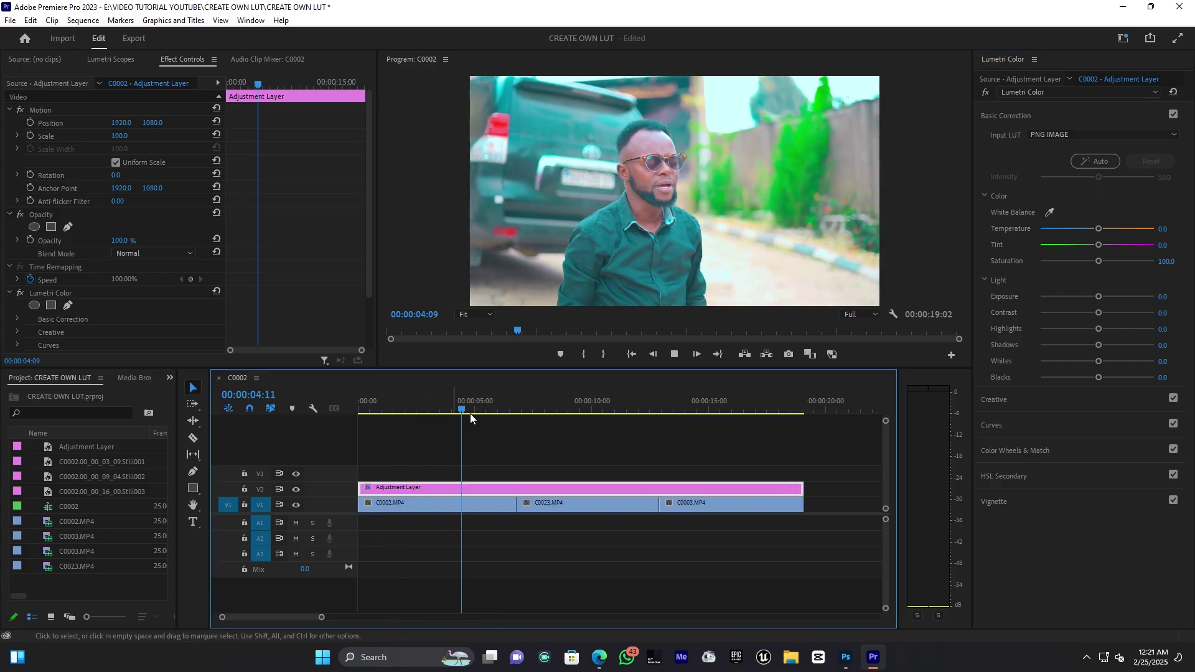
pyautogui.click(577, 405)
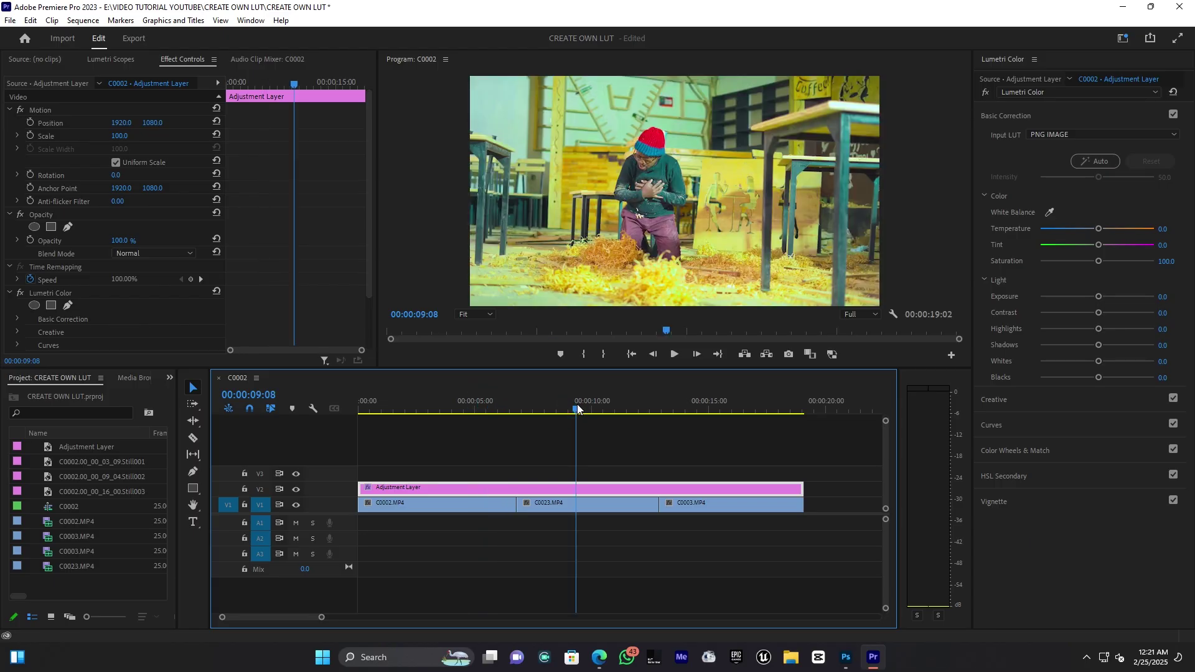
pyautogui.click(669, 408)
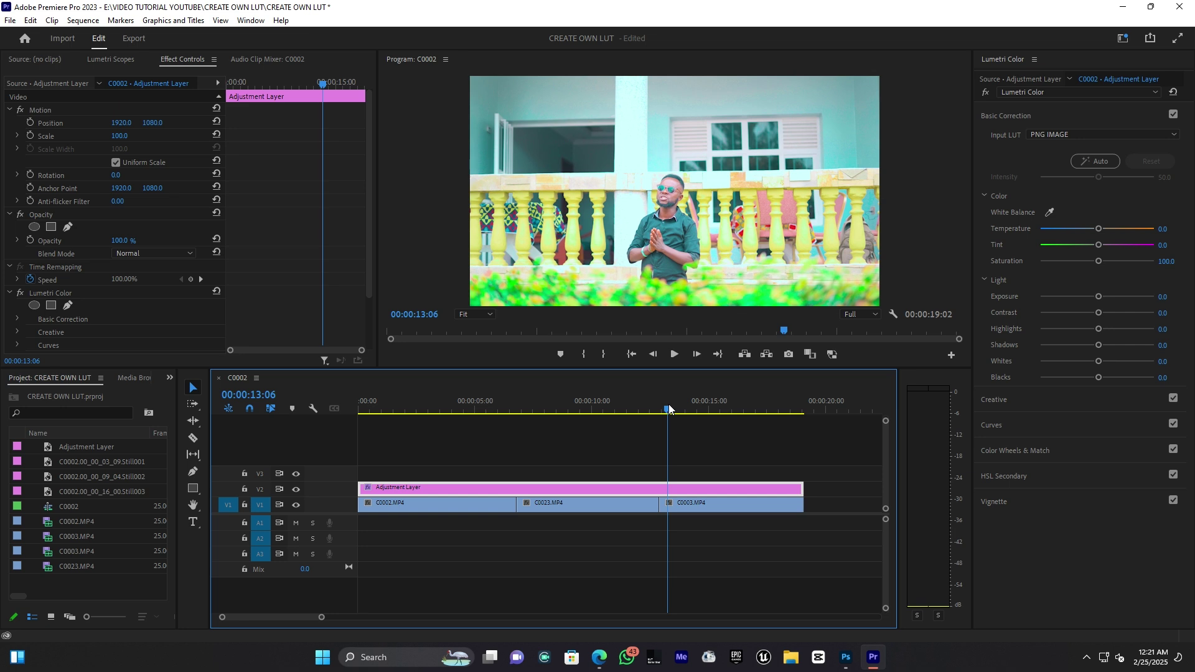
# Compare the first clip at 00:00:05:11 without and with the LUT by switching track V2's output off and on again.
pyautogui.click(487, 405)
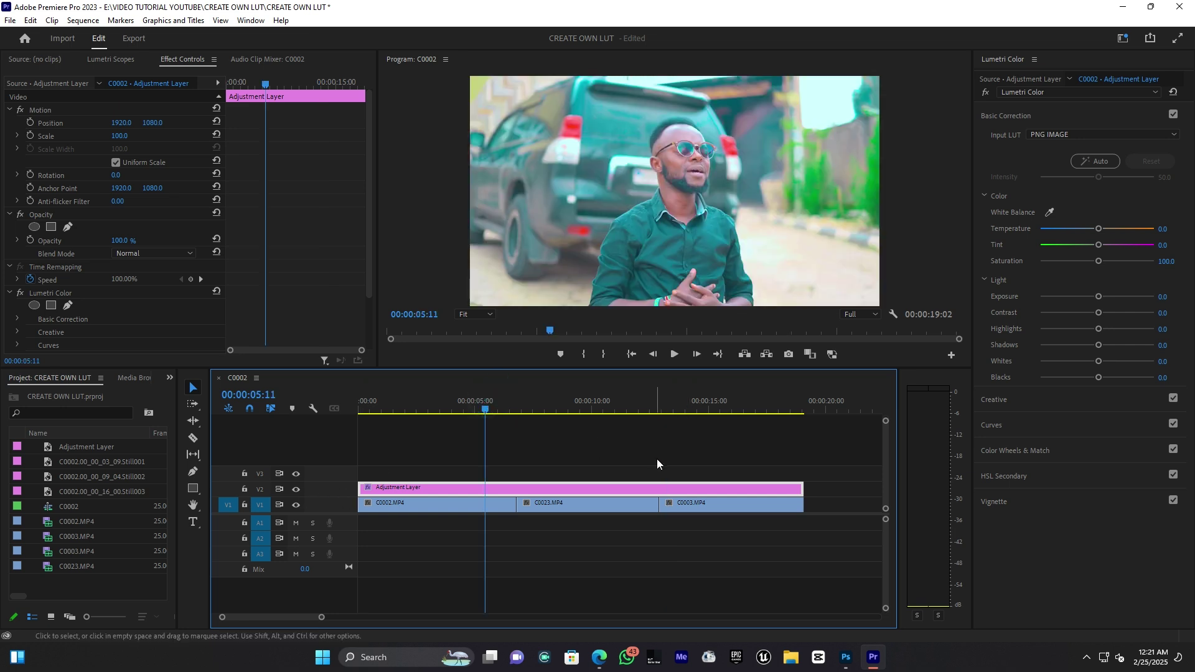
pyautogui.click(296, 489)
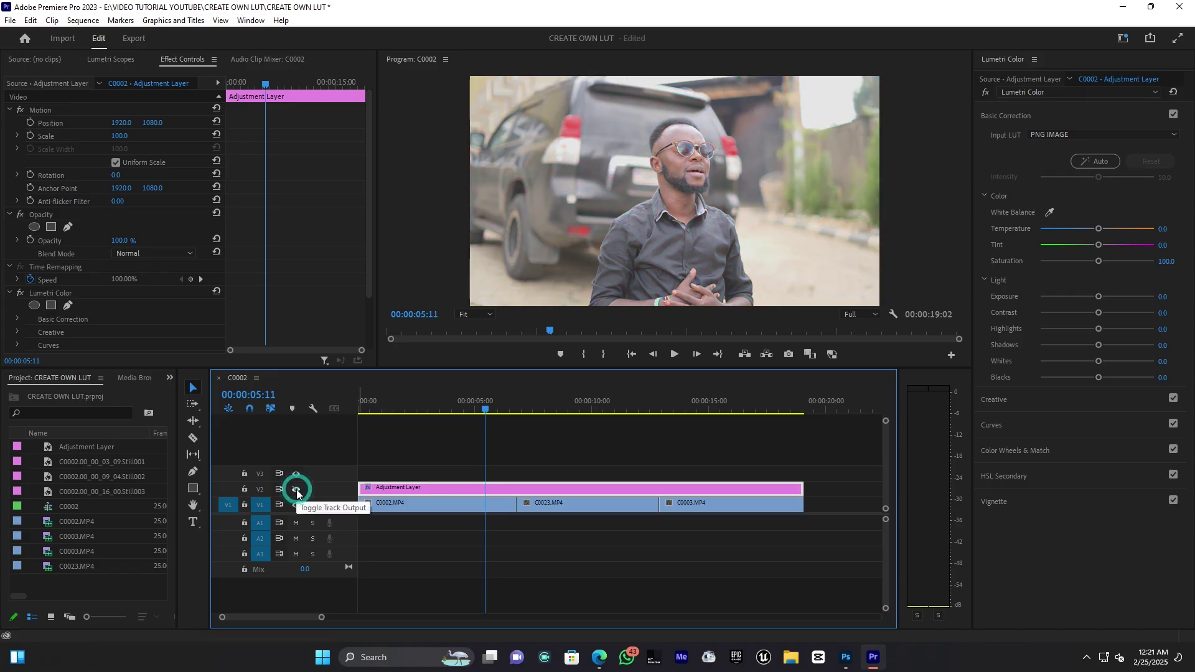
pyautogui.click(296, 489)
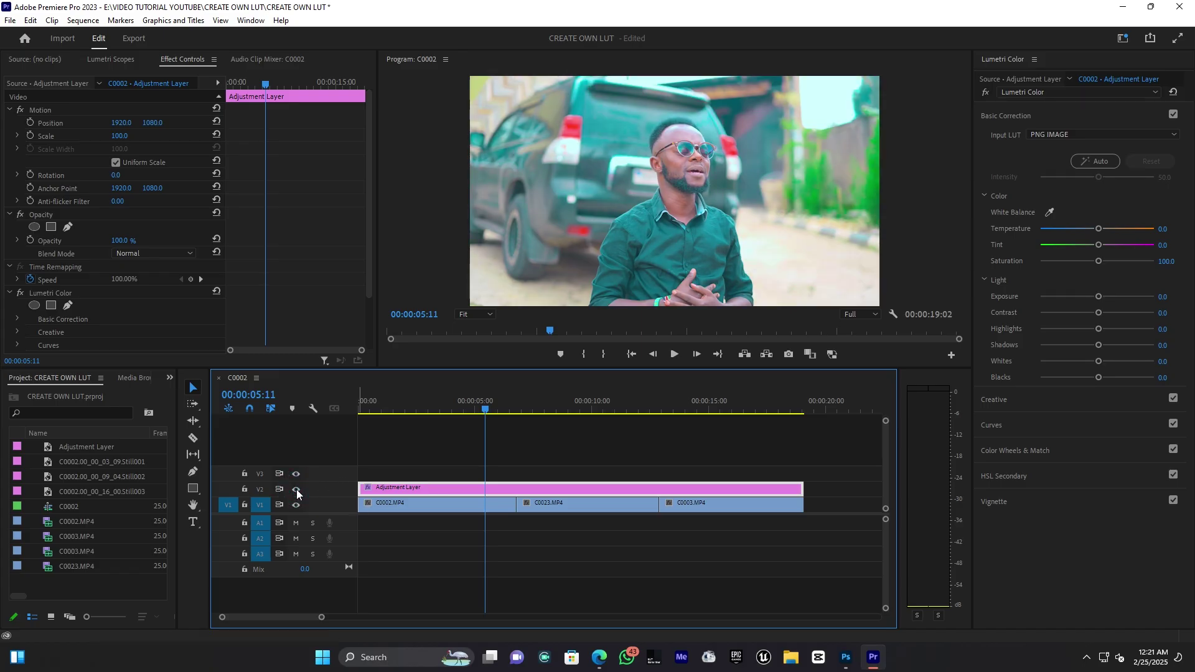